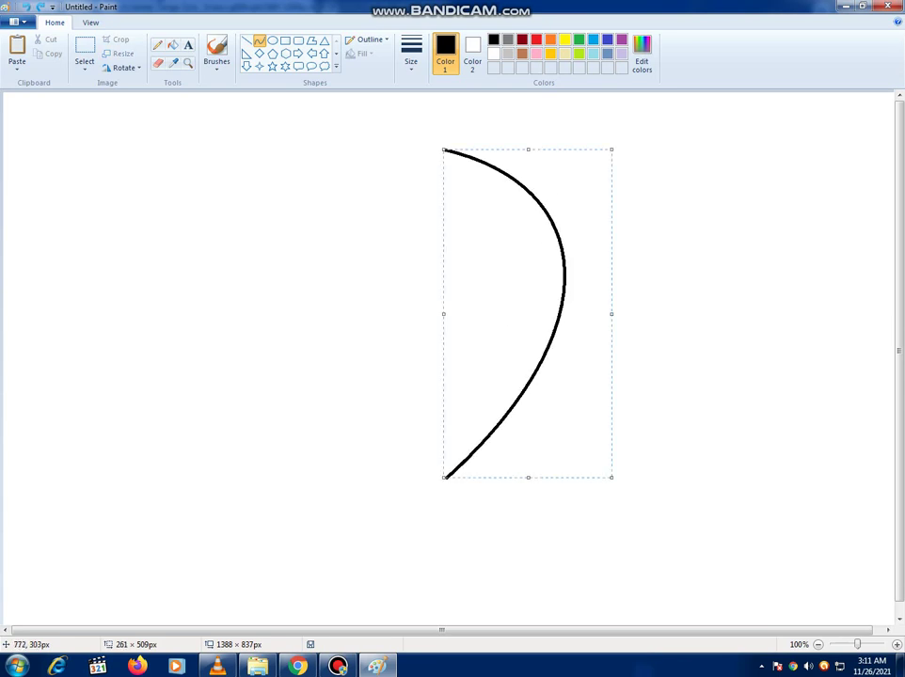
Copy the black curve using a rectangular selection of about 275 × 565 px drawn around it.
{"action": "right_click", "coordinate": [503, 289]}
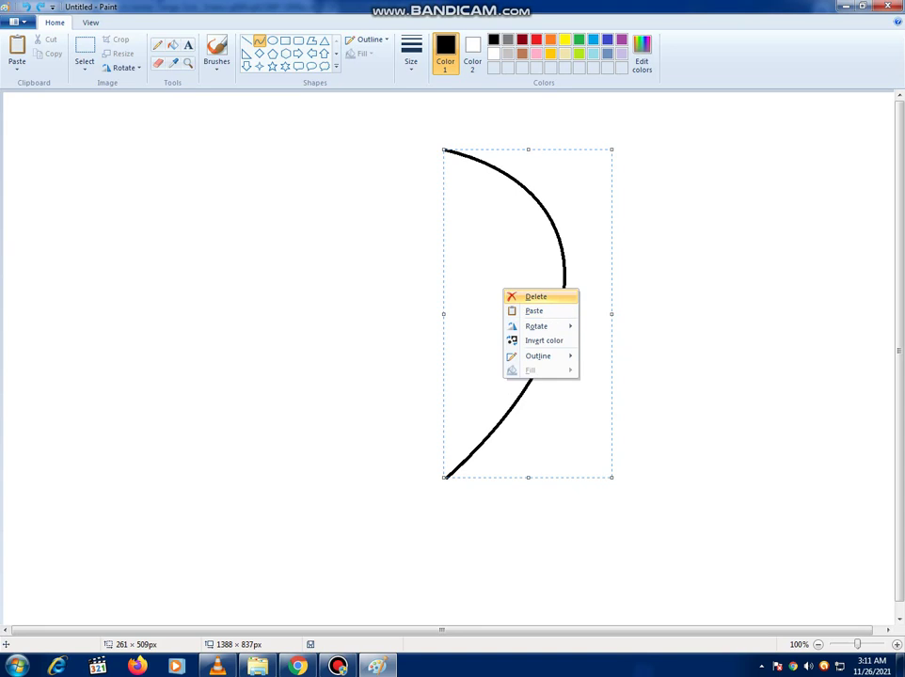
{"action": "left_click", "coordinate": [419, 281]}
{"action": "left_click", "coordinate": [412, 248]}
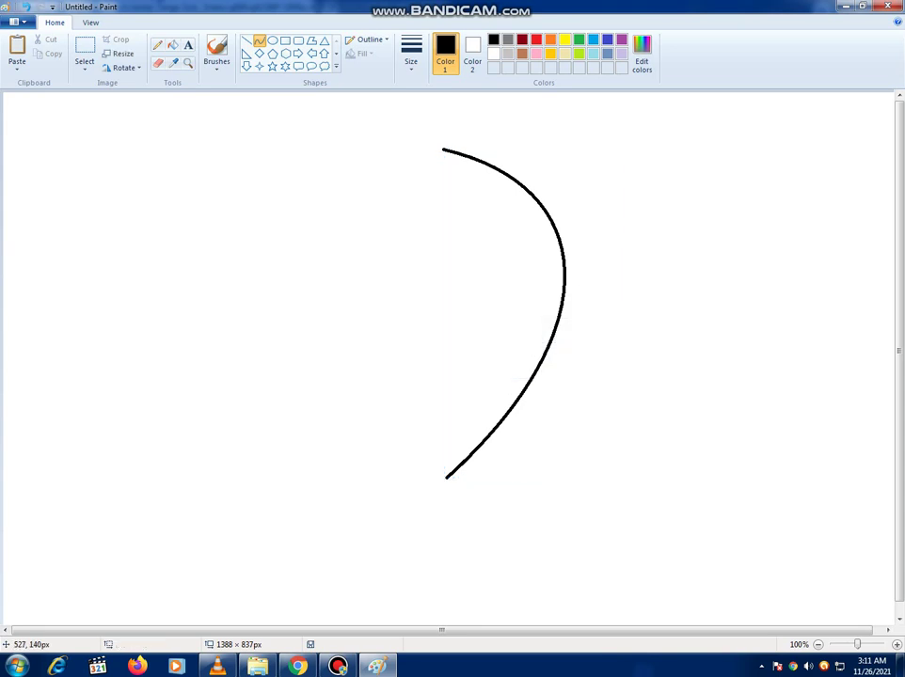
{"action": "left_click", "coordinate": [84, 52]}
{"action": "left_click", "coordinate": [85, 68]}
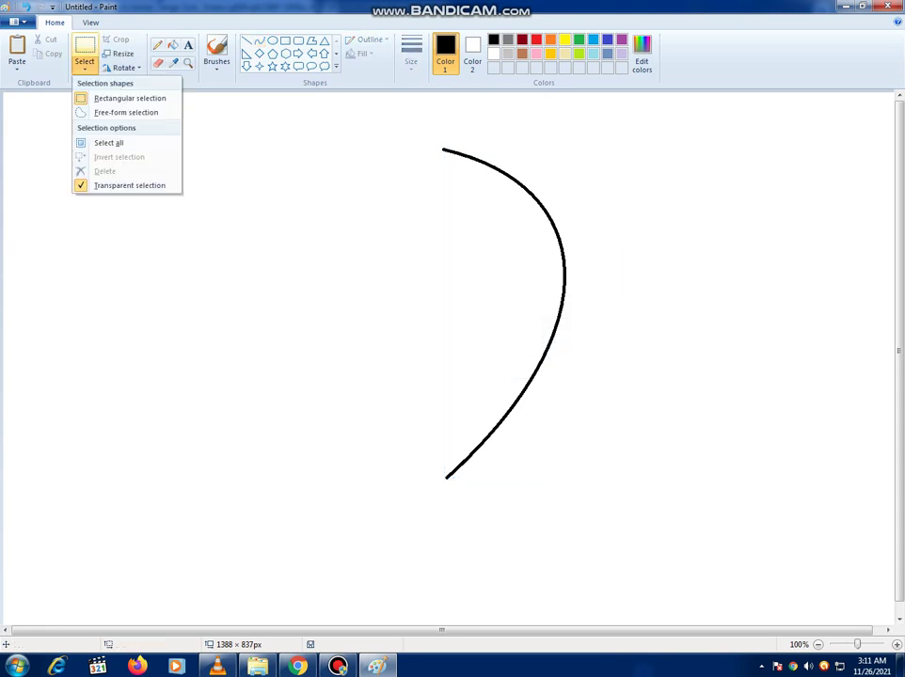
{"action": "left_click", "coordinate": [130, 97]}
{"action": "left_click_drag", "start_coordinate": [415, 123], "coordinate": [593, 488]}
{"action": "right_click", "coordinate": [529, 338]}
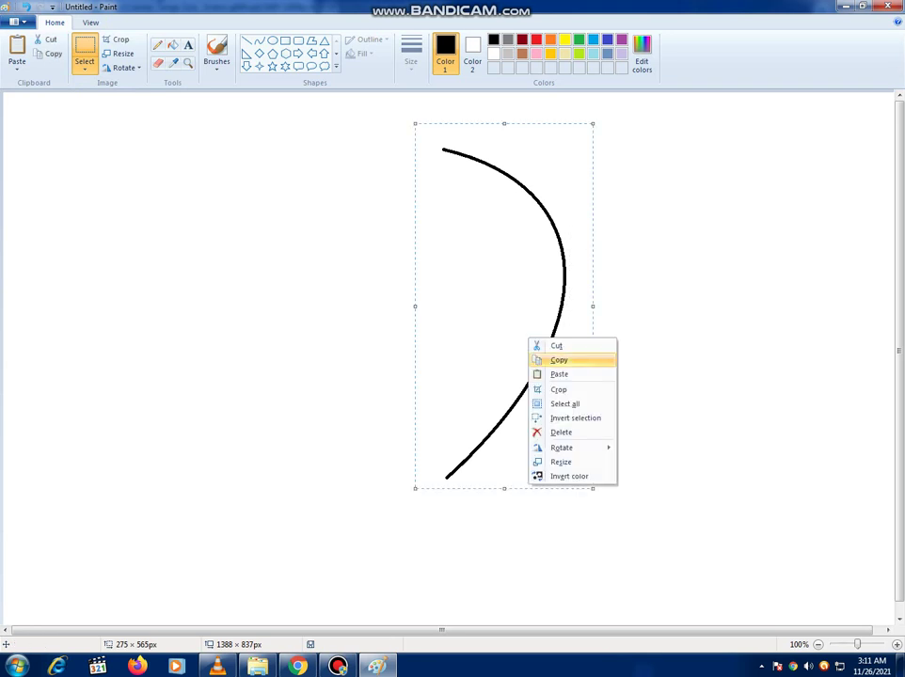
{"action": "left_click", "coordinate": [561, 360]}
Paste a duplicate of the curve and place it to the left of the original.
{"action": "right_click", "coordinate": [521, 298]}
{"action": "left_click", "coordinate": [552, 335]}
{"action": "left_click_drag", "start_coordinate": [129, 233], "coordinate": [424, 273]}
Mirror the pasted curve by rotating it right 90°, flipping it horizontally and rotating it right 90° again.
{"action": "right_click", "coordinate": [405, 273]}
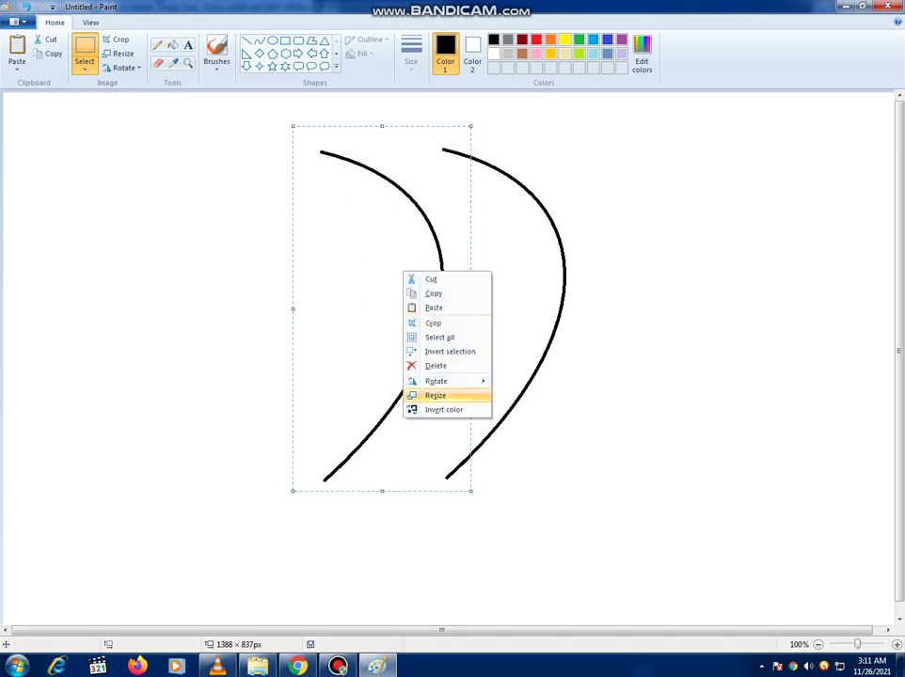
{"action": "mouse_move", "coordinate": [438, 382]}
{"action": "left_click", "coordinate": [539, 383]}
{"action": "right_click", "coordinate": [456, 316]}
{"action": "mouse_move", "coordinate": [491, 423]}
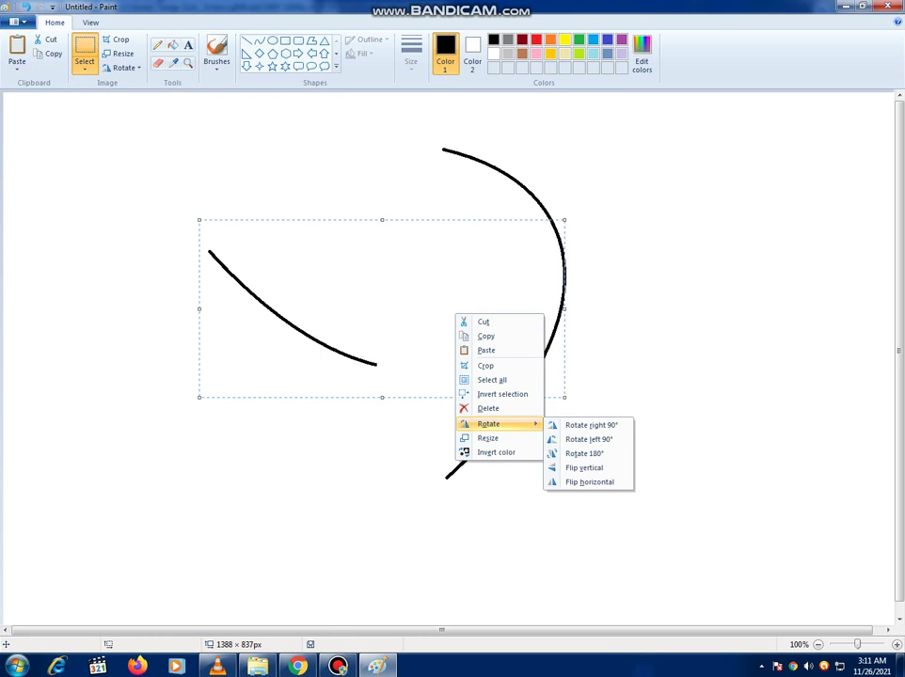
{"action": "left_click", "coordinate": [589, 482]}
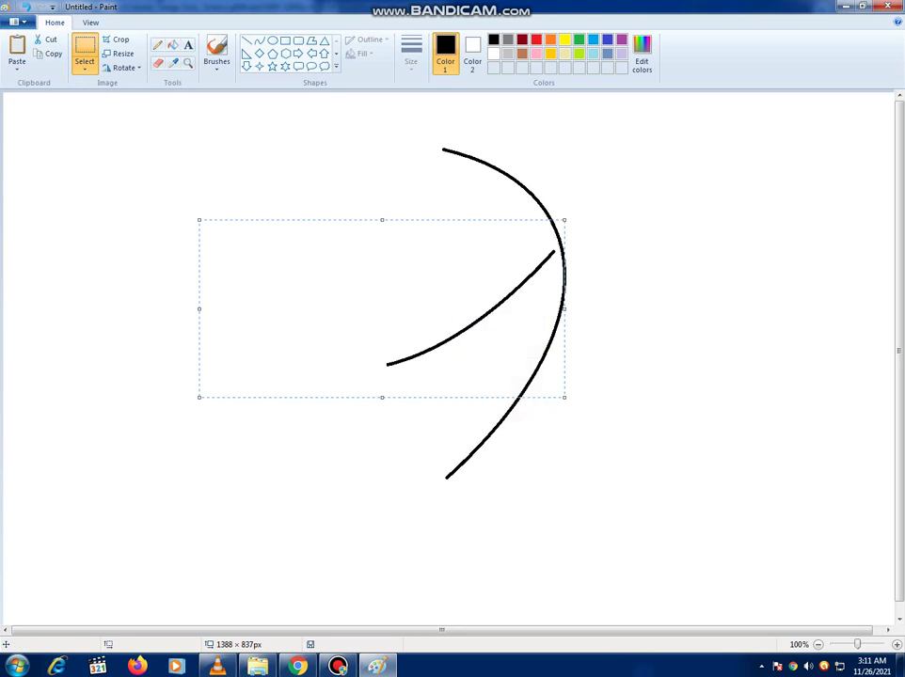
{"action": "right_click", "coordinate": [490, 266]}
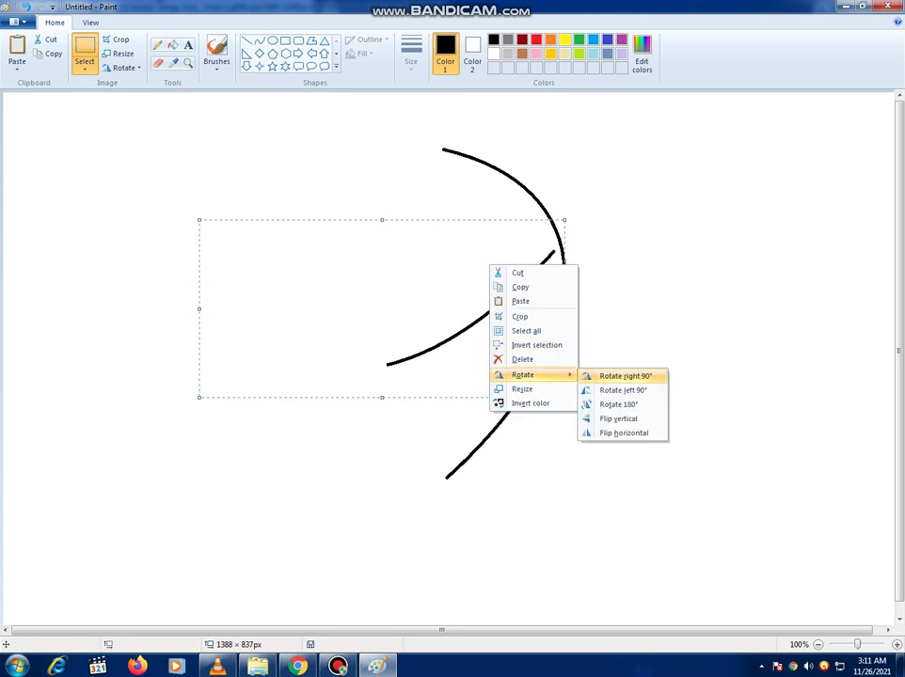
{"action": "left_click", "coordinate": [626, 373]}
Move the mirrored curve left so its ends sit level with the original's, leaving a small gap between the halves.
{"action": "left_click", "coordinate": [569, 341]}
{"action": "left_click_drag", "start_coordinate": [402, 268], "coordinate": [336, 270]}
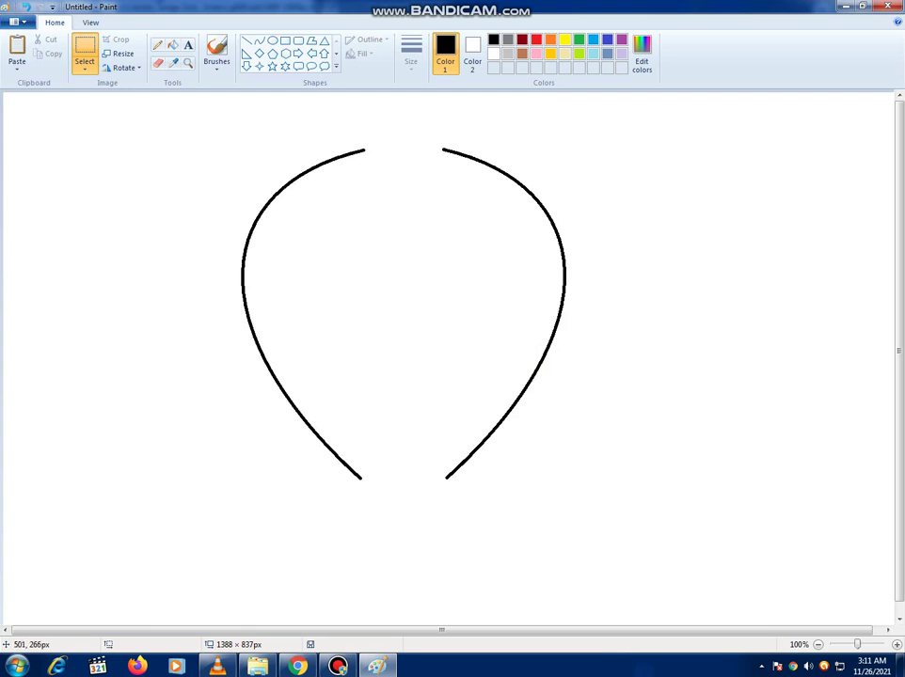
{"action": "left_click_drag", "start_coordinate": [336, 270], "coordinate": [335, 269]}
{"action": "left_click", "coordinate": [443, 329]}
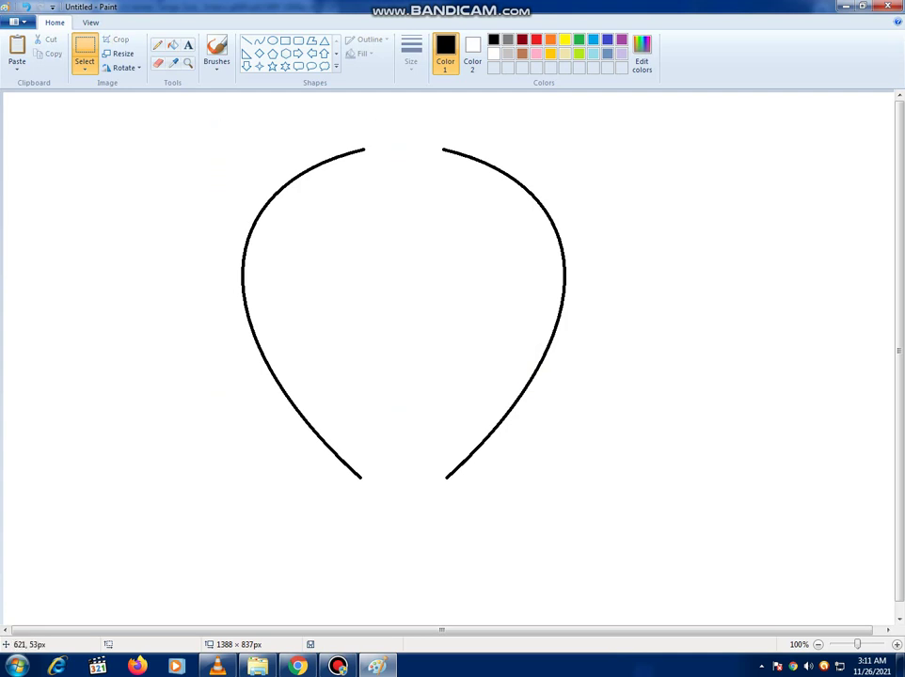
Draw a slightly arched black curve joining the upper ends of the two balloon halves.
{"action": "left_click", "coordinate": [259, 40]}
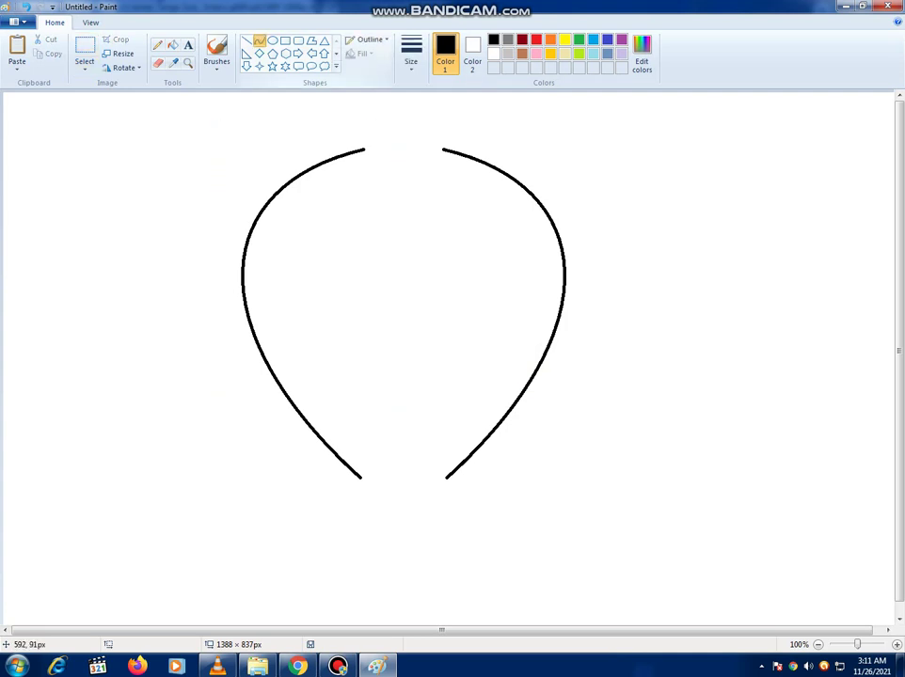
{"action": "mouse_move", "coordinate": [366, 148]}
{"action": "left_mouse_down"}
{"action": "mouse_move", "coordinate": [449, 140]}
{"action": "mouse_move", "coordinate": [447, 149]}
{"action": "mouse_move", "coordinate": [360, 146]}
{"action": "mouse_move", "coordinate": [365, 151]}
{"action": "left_mouse_up"}
{"action": "left_click", "coordinate": [335, 152]}
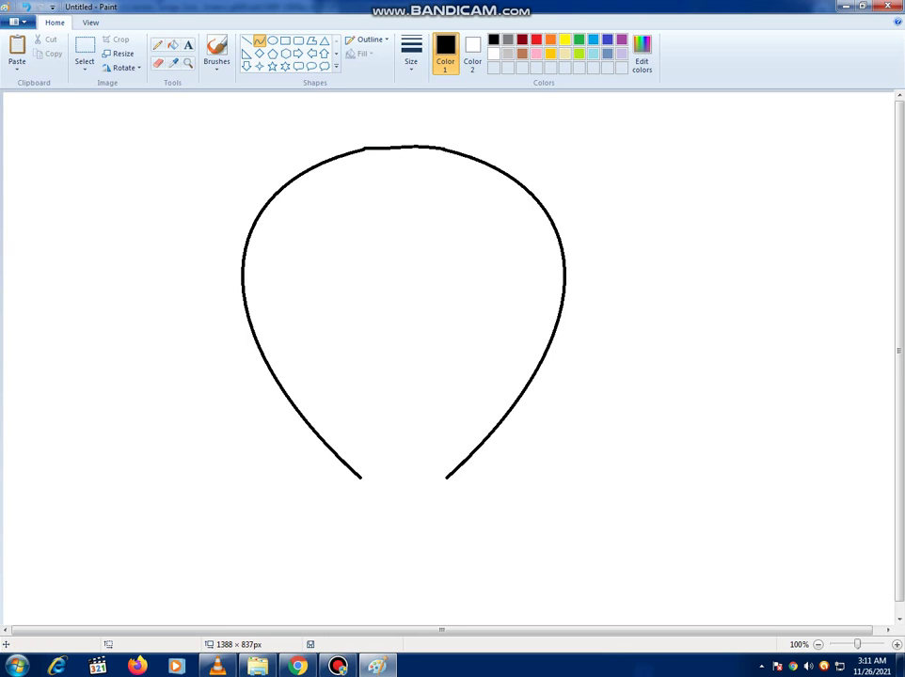
Draw a thin flat rectangle joining the lower ends of the two balloon halves.
{"action": "left_click", "coordinate": [285, 41]}
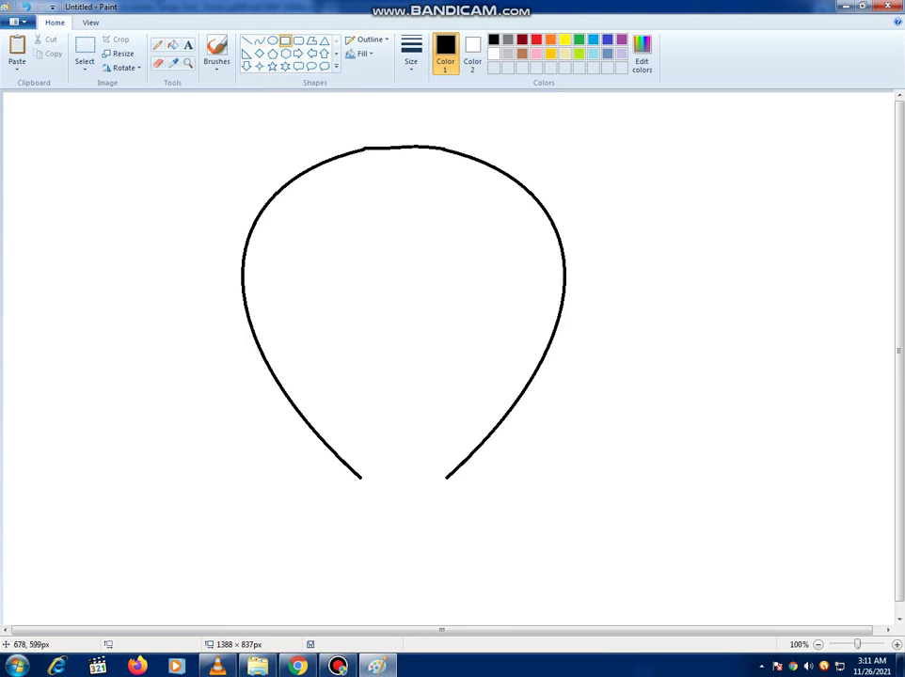
{"action": "left_click_drag", "start_coordinate": [449, 479], "coordinate": [359, 481]}
{"action": "left_click", "coordinate": [464, 495]}
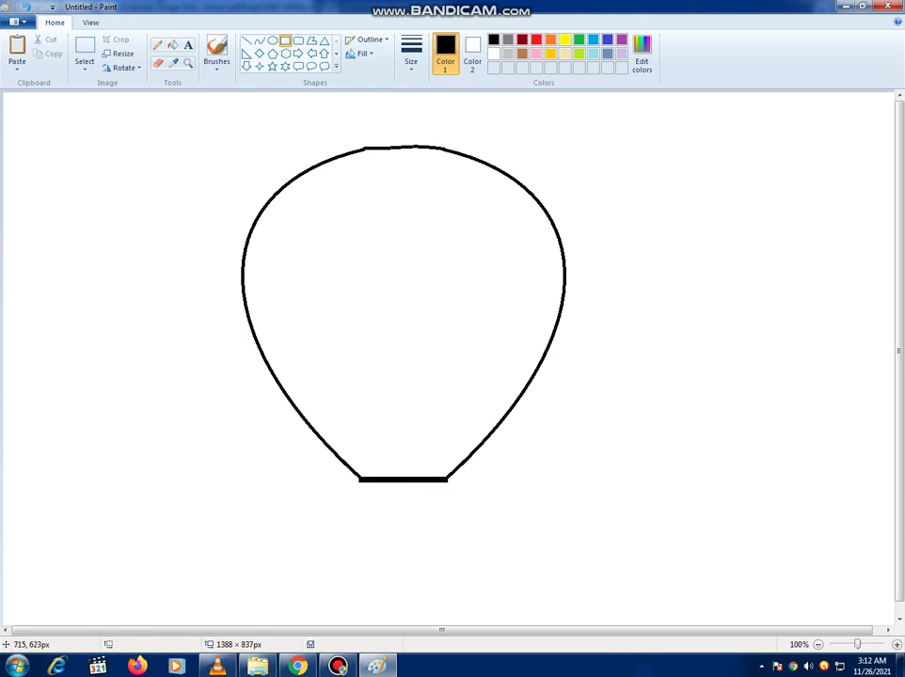
Draw two right-bulging seams from the balloon's upper right outline to its base, about 133 × 477 px and 72 × 511 px.
{"action": "left_click", "coordinate": [260, 41]}
{"action": "left_click_drag", "start_coordinate": [499, 172], "coordinate": [442, 479]}
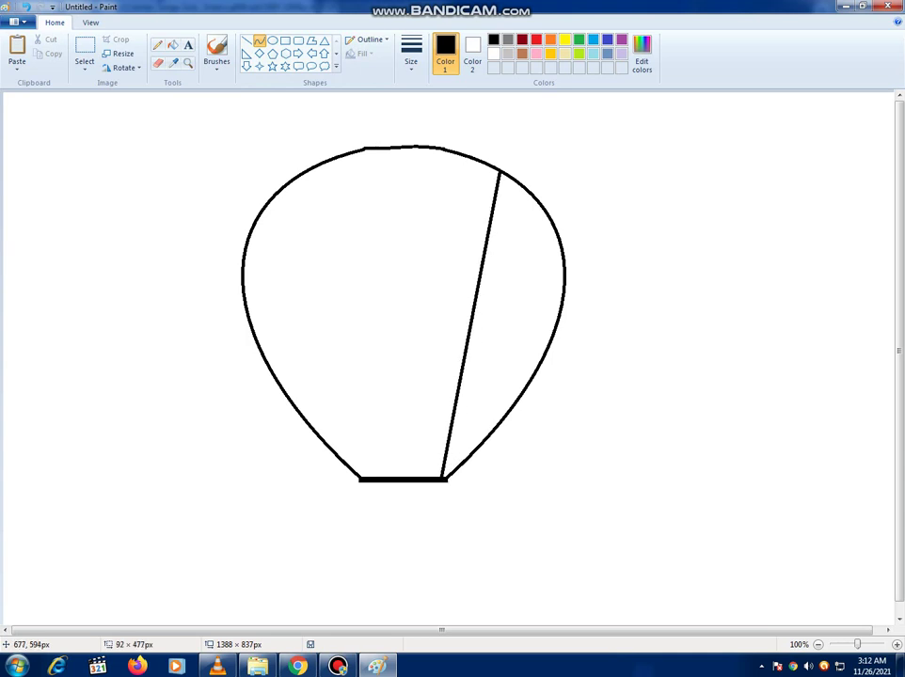
{"action": "left_click_drag", "start_coordinate": [471, 329], "coordinate": [529, 279]}
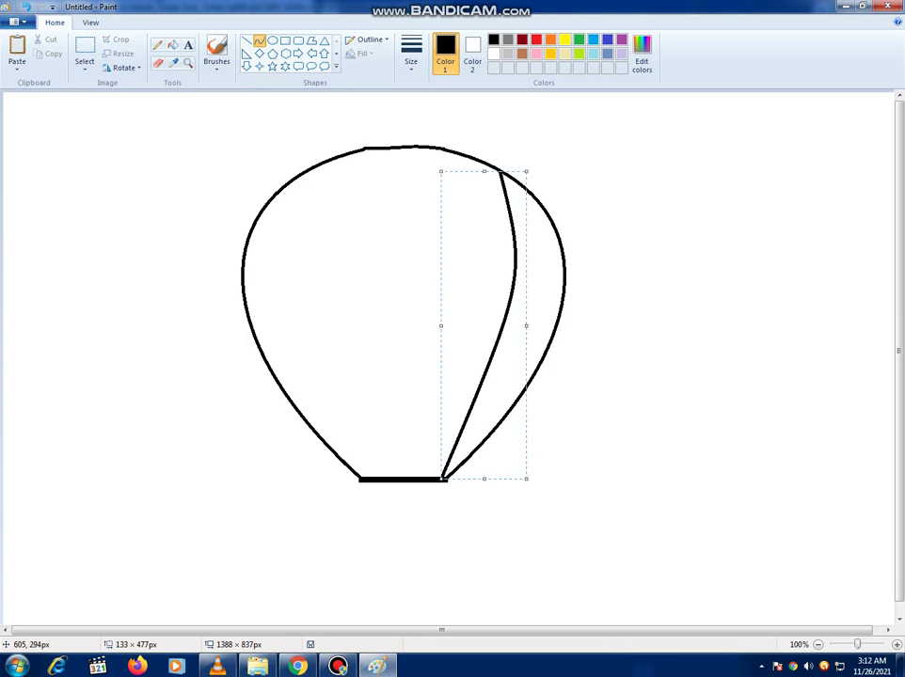
{"action": "left_click", "coordinate": [452, 165]}
{"action": "mouse_move", "coordinate": [448, 148]}
{"action": "left_mouse_down"}
{"action": "mouse_move", "coordinate": [444, 414]}
{"action": "mouse_move", "coordinate": [425, 485]}
{"action": "left_mouse_up"}
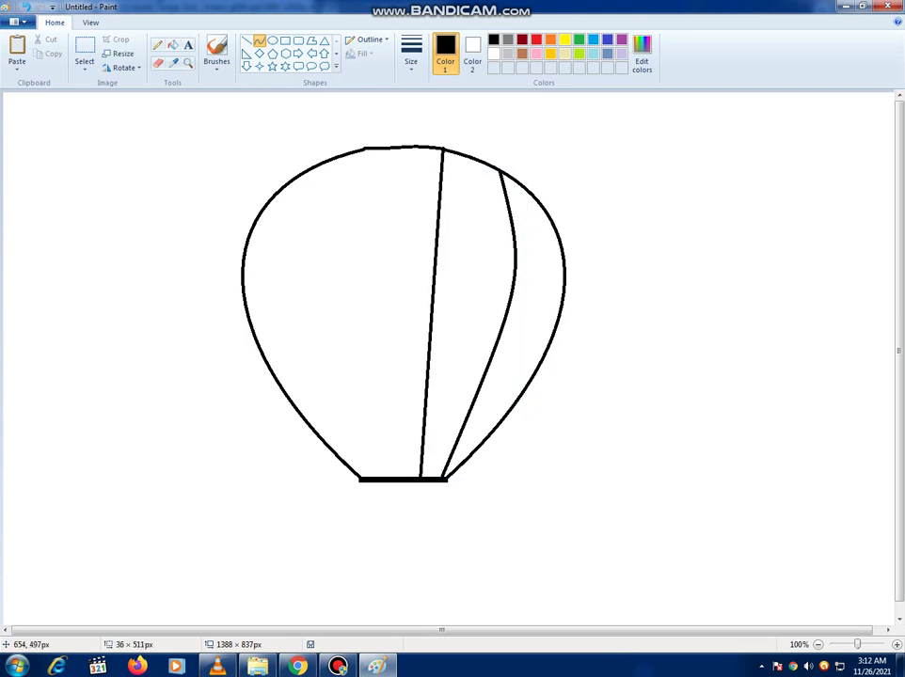
{"action": "left_click_drag", "start_coordinate": [429, 383], "coordinate": [467, 230]}
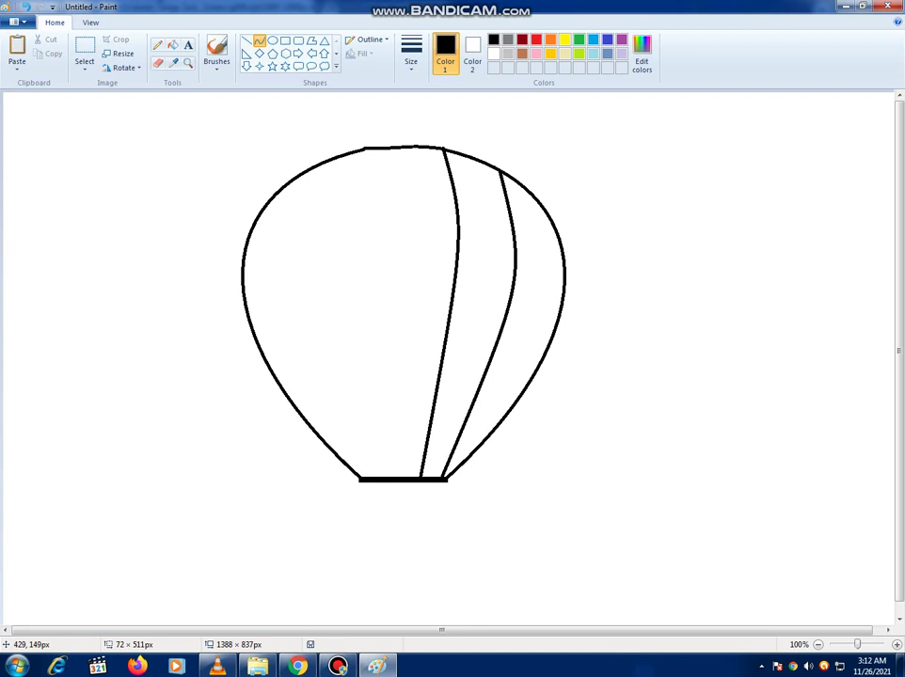
{"action": "left_click_drag", "start_coordinate": [289, 194], "coordinate": [480, 312]}
{"action": "left_click", "coordinate": [292, 175]}
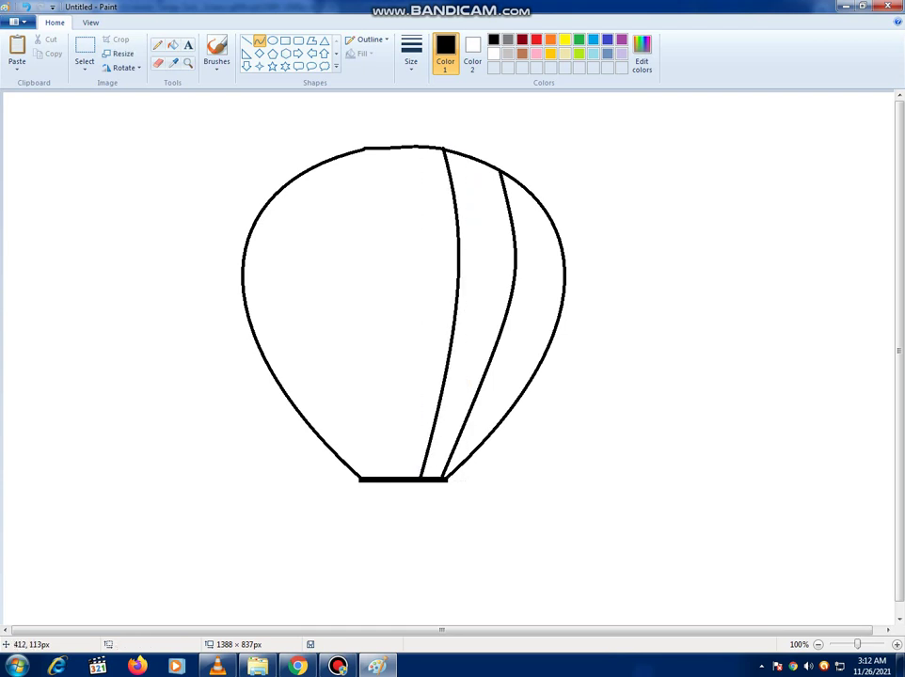
Draw two left-bulging seams from the balloon's upper left outline to its base, the inner one about 99 × 496 px.
{"action": "left_click_drag", "start_coordinate": [278, 193], "coordinate": [362, 478]}
{"action": "left_click_drag", "start_coordinate": [326, 332], "coordinate": [287, 309]}
{"action": "left_click", "coordinate": [378, 251]}
{"action": "left_click_drag", "start_coordinate": [332, 160], "coordinate": [384, 479]}
{"action": "mouse_move", "coordinate": [364, 323]}
{"action": "left_mouse_down"}
{"action": "mouse_move", "coordinate": [338, 321]}
{"action": "mouse_move", "coordinate": [343, 188]}
{"action": "mouse_move", "coordinate": [344, 219]}
{"action": "mouse_move", "coordinate": [328, 226]}
{"action": "left_mouse_up"}
{"action": "left_click", "coordinate": [321, 242]}
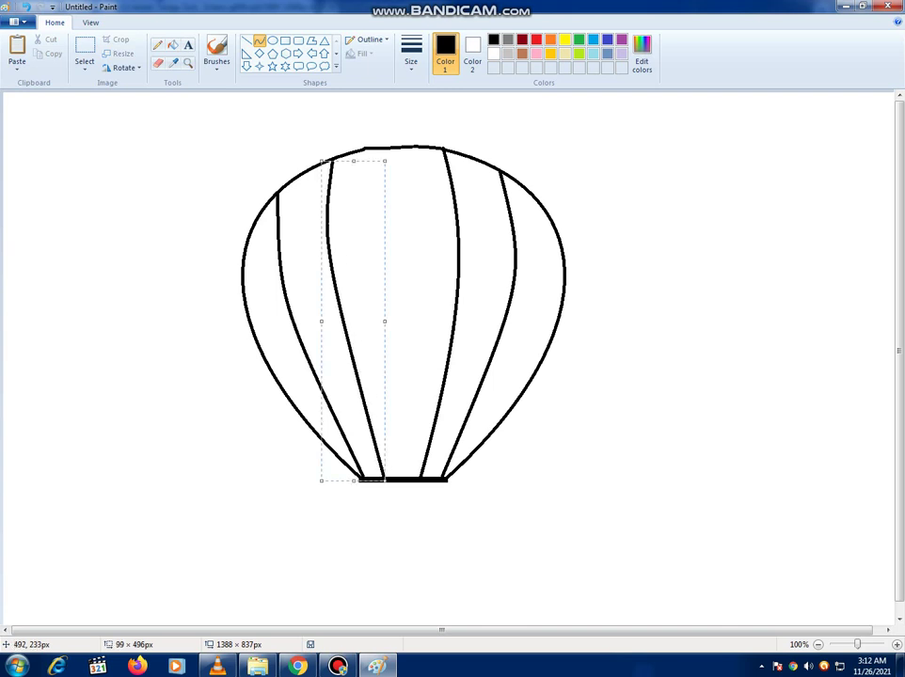
{"action": "left_click", "coordinate": [389, 176]}
Draw a slightly curved central seam from the balloon's top to the middle of its base.
{"action": "left_click_drag", "start_coordinate": [389, 151], "coordinate": [402, 479]}
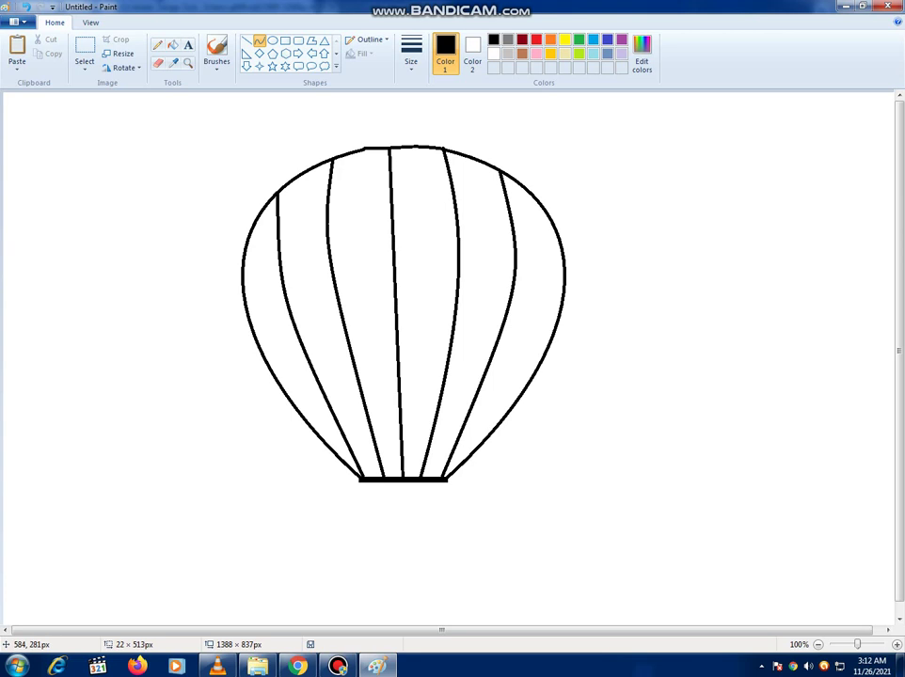
{"action": "mouse_move", "coordinate": [405, 278]}
{"action": "left_mouse_down"}
{"action": "mouse_move", "coordinate": [395, 278]}
{"action": "mouse_move", "coordinate": [402, 282]}
{"action": "left_mouse_up"}
{"action": "left_click", "coordinate": [359, 233]}
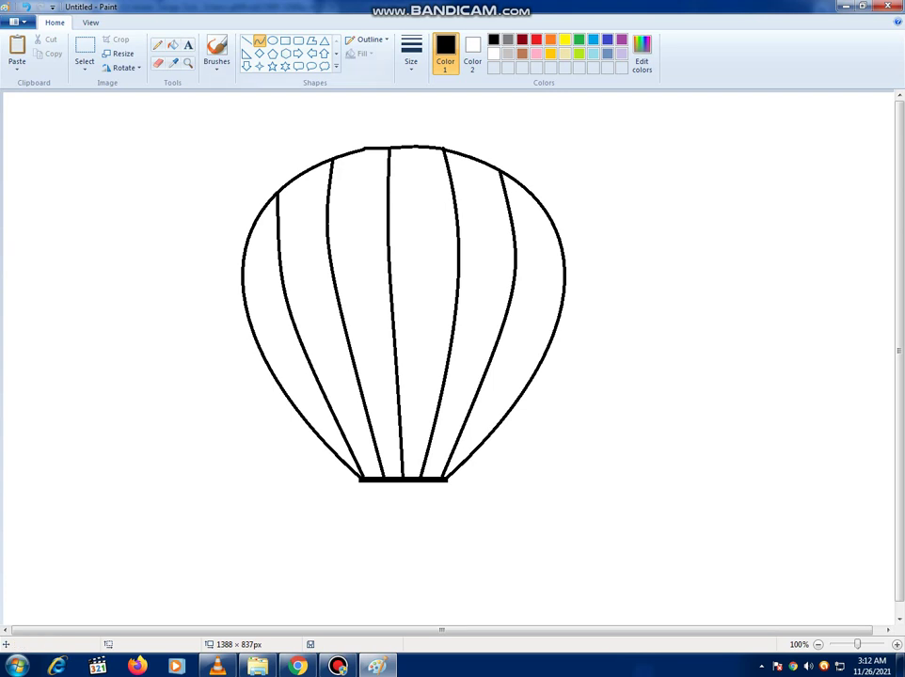
Draw four short vertical lines hanging from the balloon's base as basket ropes, two near each end.
{"action": "left_click", "coordinate": [247, 41]}
{"action": "left_click_drag", "start_coordinate": [445, 478], "coordinate": [445, 531]}
{"action": "left_click", "coordinate": [370, 491]}
{"action": "left_click_drag", "start_coordinate": [362, 481], "coordinate": [364, 532]}
{"action": "left_click_drag", "start_coordinate": [429, 482], "coordinate": [427, 531]}
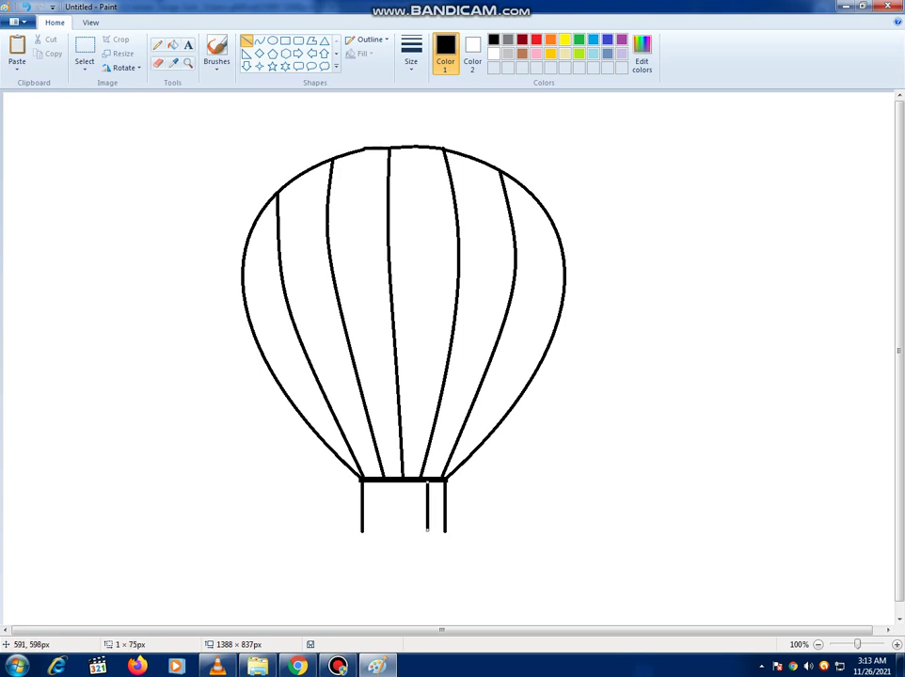
{"action": "left_click_drag", "start_coordinate": [381, 482], "coordinate": [381, 527]}
{"action": "left_click", "coordinate": [343, 514]}
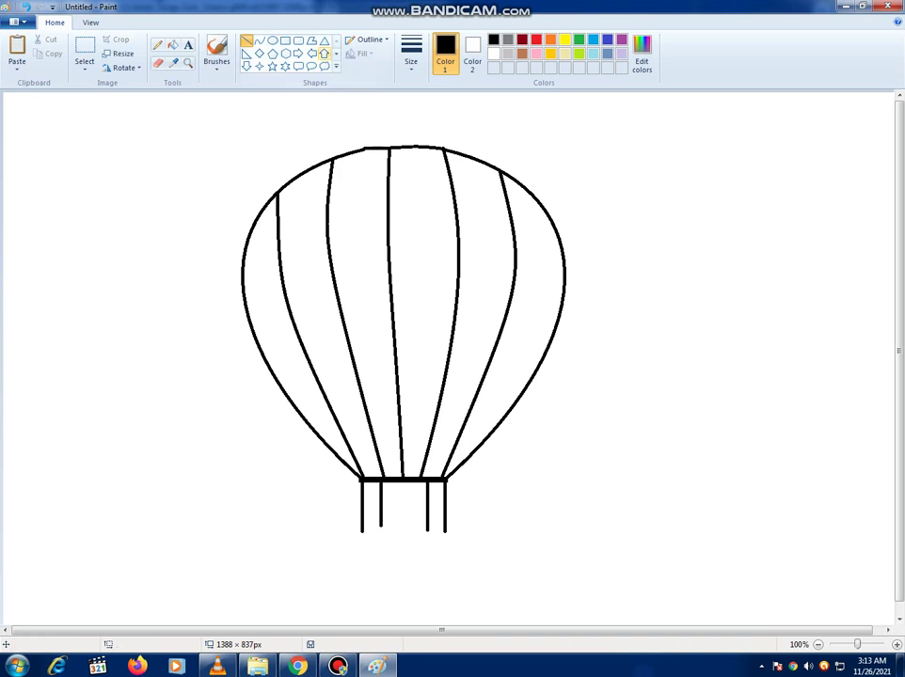
Draw a basket rectangle across the rope ends and adjust it to about 146 × 100 px.
{"action": "left_click", "coordinate": [285, 40]}
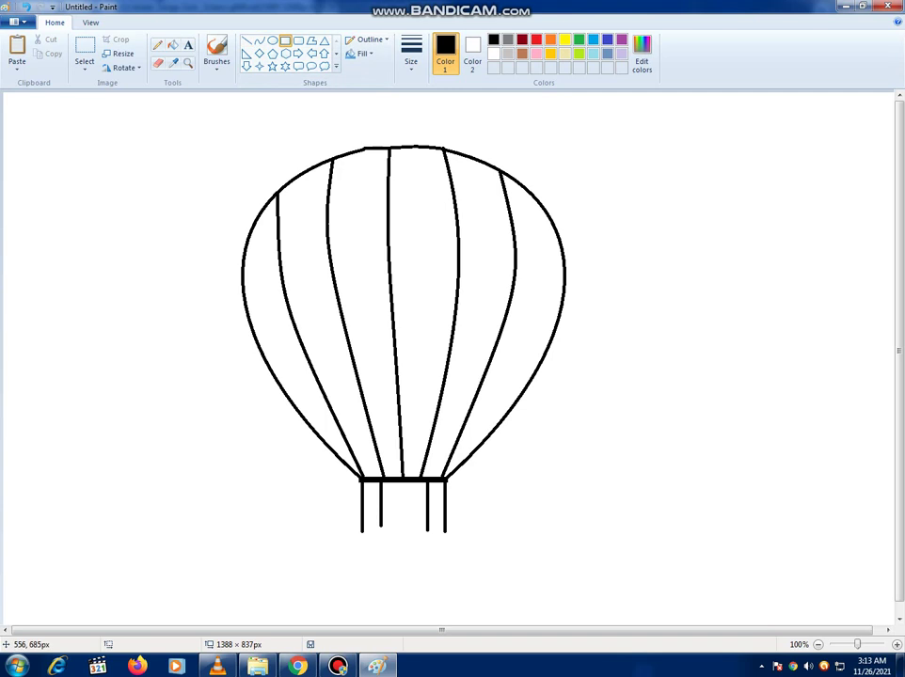
{"action": "left_click_drag", "start_coordinate": [361, 533], "coordinate": [412, 570]}
{"action": "left_click_drag", "start_coordinate": [357, 566], "coordinate": [366, 568]}
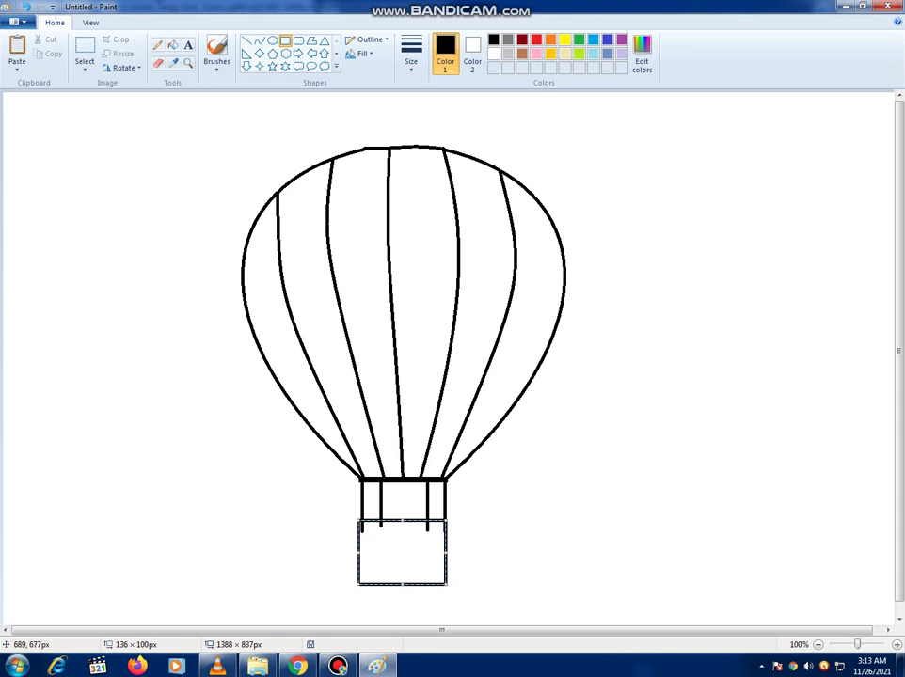
{"action": "left_click_drag", "start_coordinate": [447, 553], "coordinate": [453, 555]}
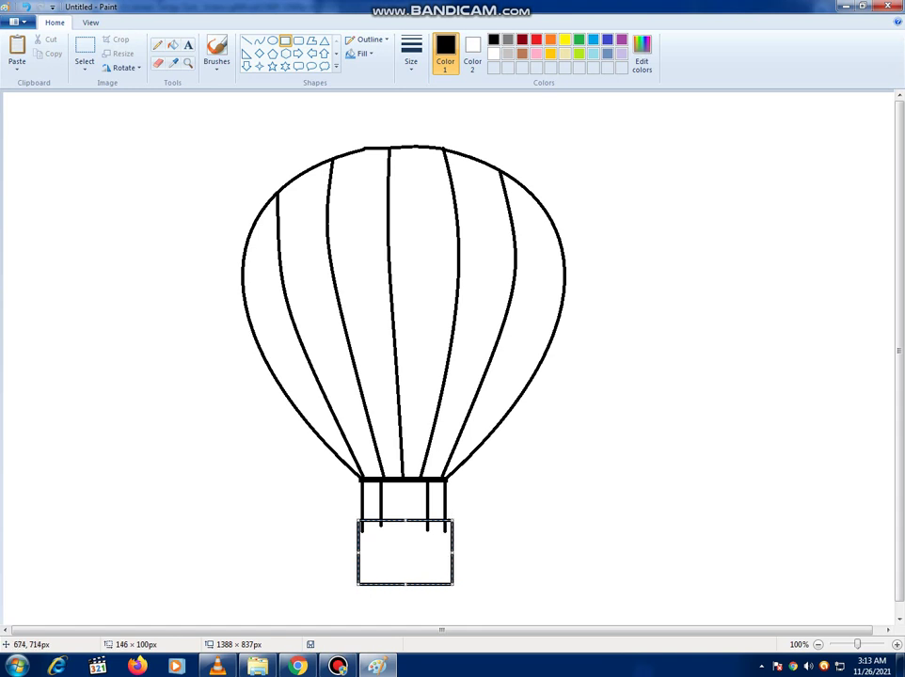
{"action": "left_click", "coordinate": [343, 480]}
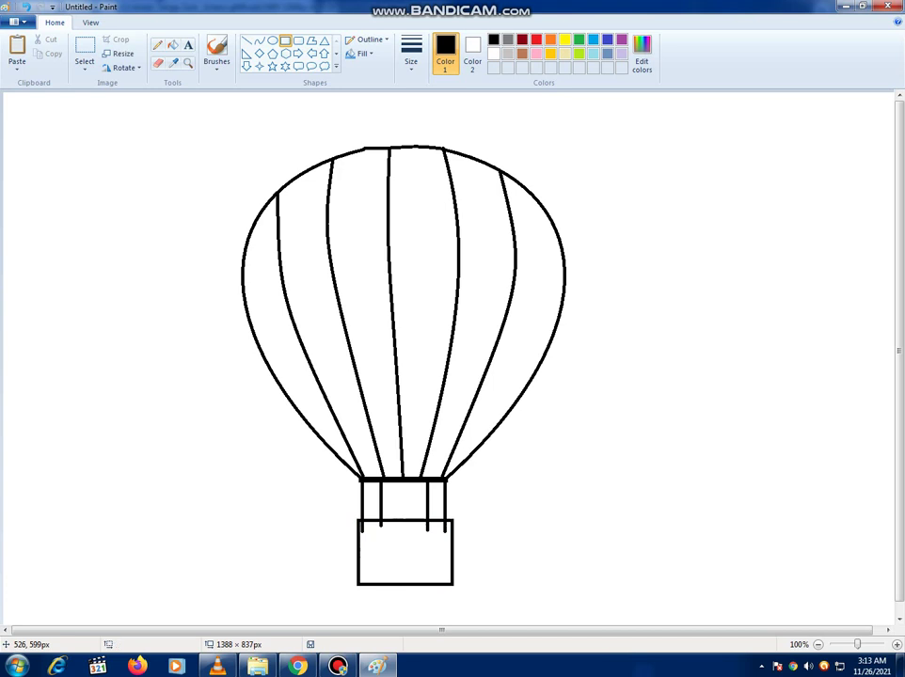
Thicken the basket's black border inward by drawing successively smaller nested rectangles inside it.
{"action": "left_click_drag", "start_coordinate": [358, 520], "coordinate": [450, 578]}
{"action": "left_click_drag", "start_coordinate": [405, 525], "coordinate": [405, 524]}
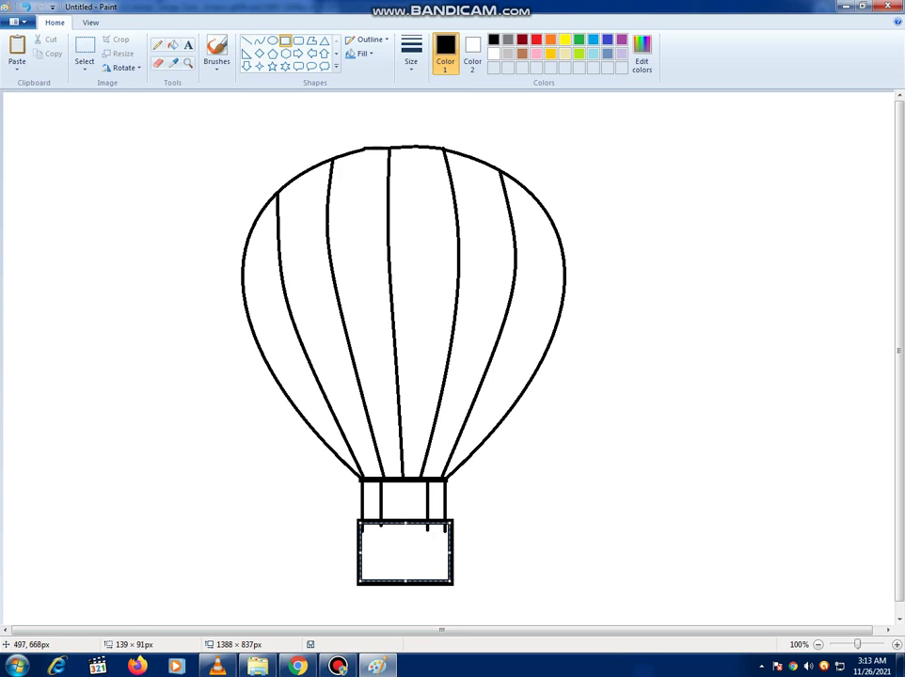
{"action": "left_click", "coordinate": [324, 524]}
{"action": "left_click_drag", "start_coordinate": [362, 524], "coordinate": [448, 583]}
{"action": "mouse_move", "coordinate": [364, 553]}
{"action": "left_mouse_down"}
{"action": "mouse_move", "coordinate": [427, 560]}
{"action": "mouse_move", "coordinate": [446, 582]}
{"action": "left_mouse_up"}
{"action": "left_click", "coordinate": [312, 550]}
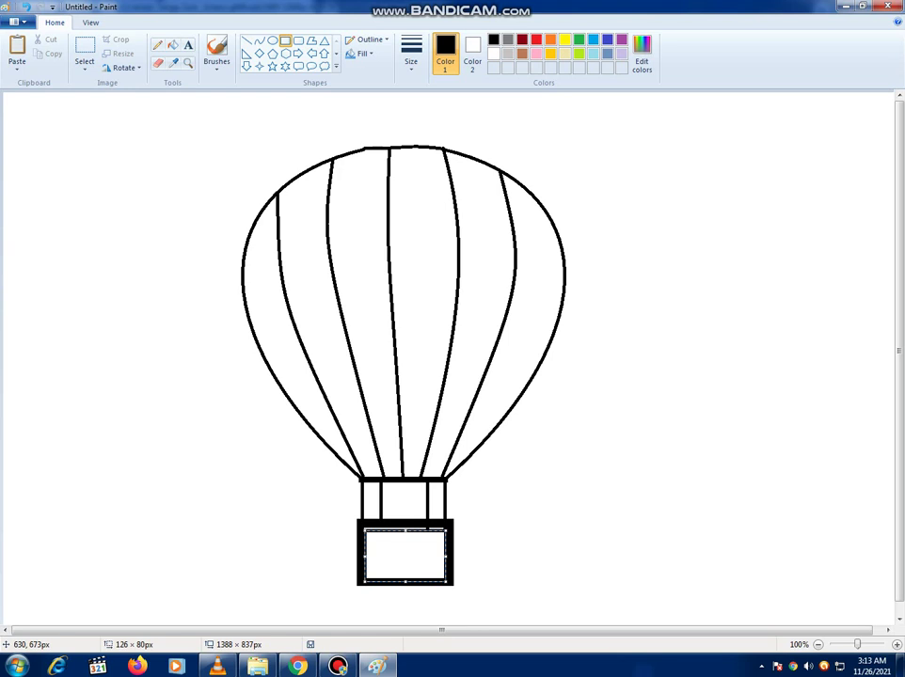
{"action": "left_click_drag", "start_coordinate": [405, 530], "coordinate": [406, 529]}
{"action": "left_click", "coordinate": [294, 560]}
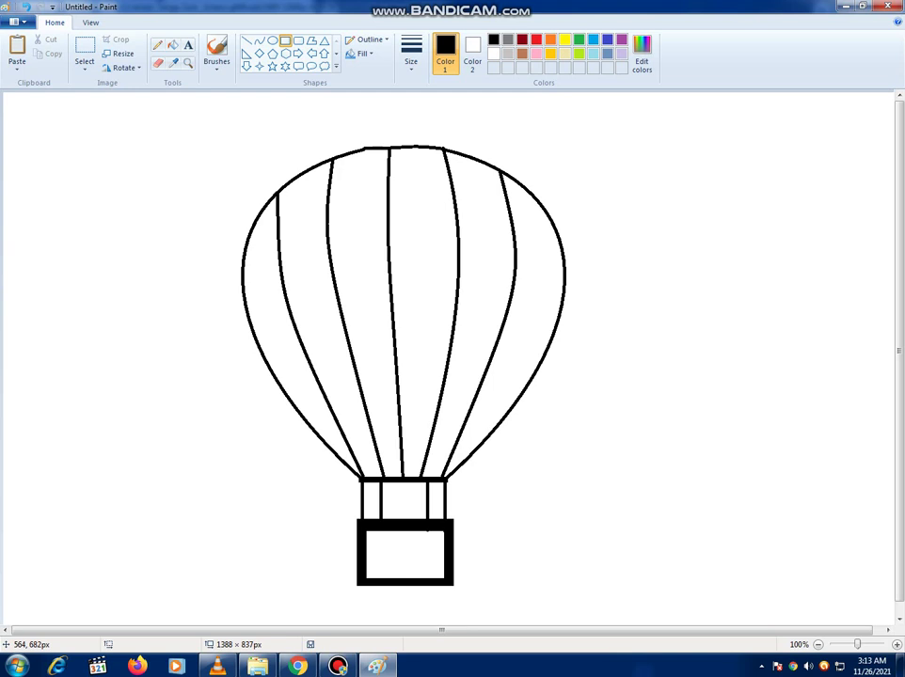
{"action": "left_click_drag", "start_coordinate": [365, 531], "coordinate": [444, 576]}
{"action": "left_click_drag", "start_coordinate": [406, 534], "coordinate": [406, 533]}
{"action": "left_click", "coordinate": [321, 526]}
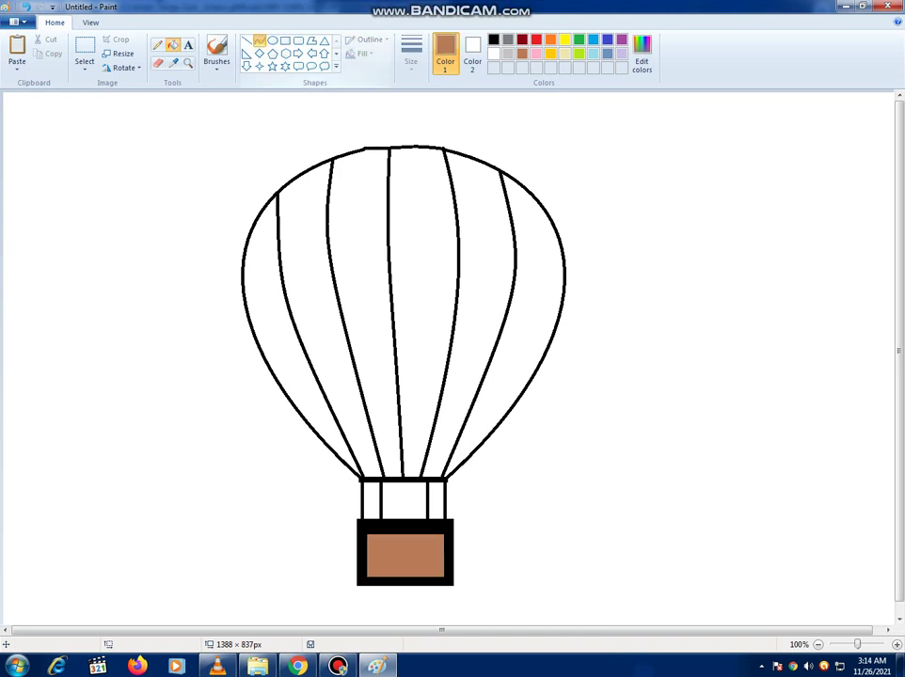
Draw a black curve across the balloon's full width, arched upward in the middle, about 499 × 59 px.
{"action": "left_click", "coordinate": [260, 40]}
{"action": "left_click_drag", "start_coordinate": [565, 265], "coordinate": [242, 265]}
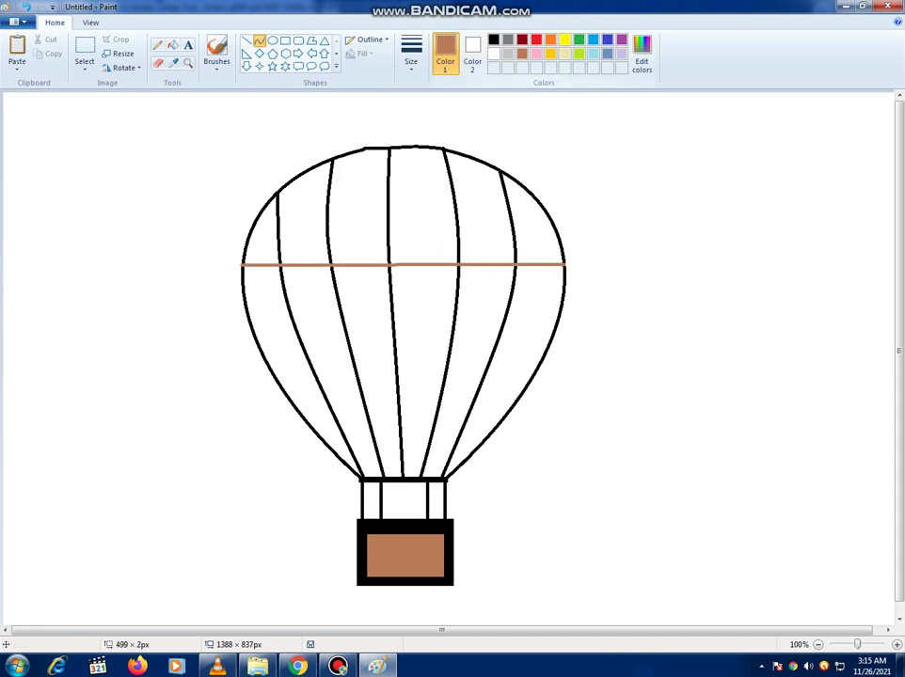
{"action": "left_click", "coordinate": [493, 39]}
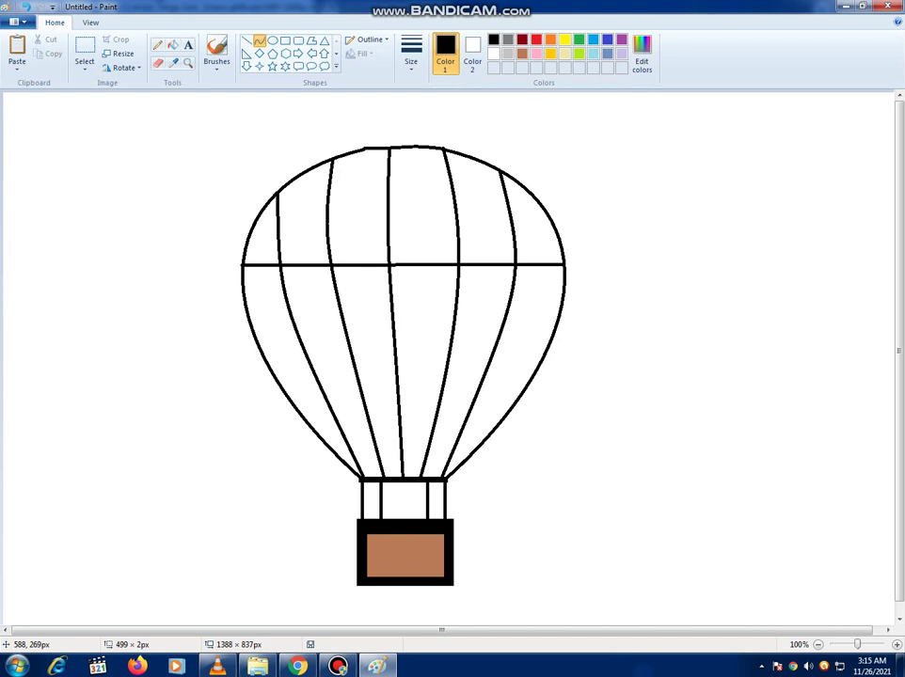
{"action": "left_click_drag", "start_coordinate": [411, 272], "coordinate": [424, 233]}
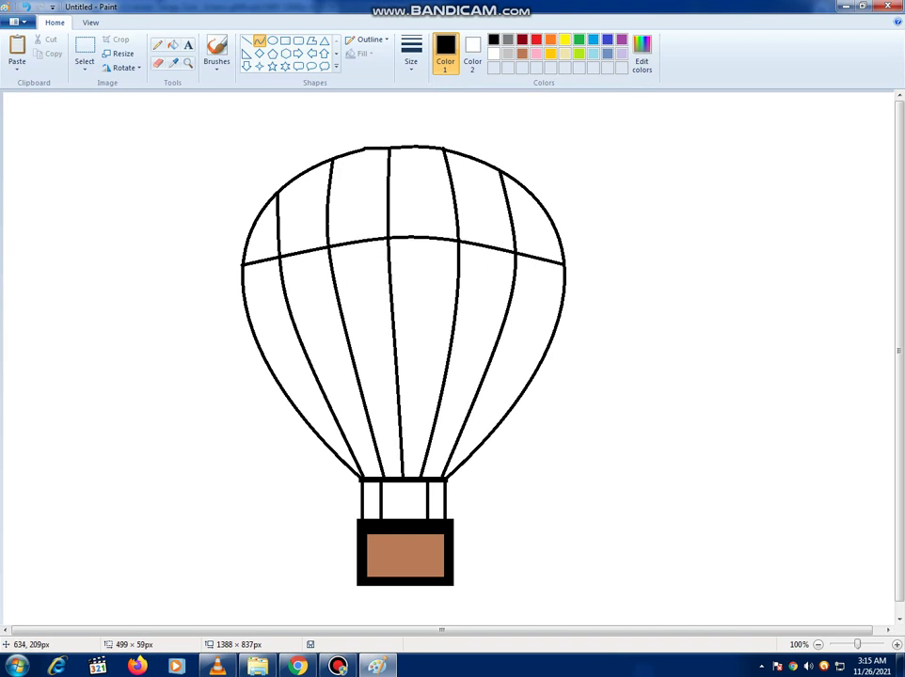
Draw a second black curve across the balloon's lower part, arched upward in the middle, about 418 px wide.
{"action": "left_click", "coordinate": [407, 361]}
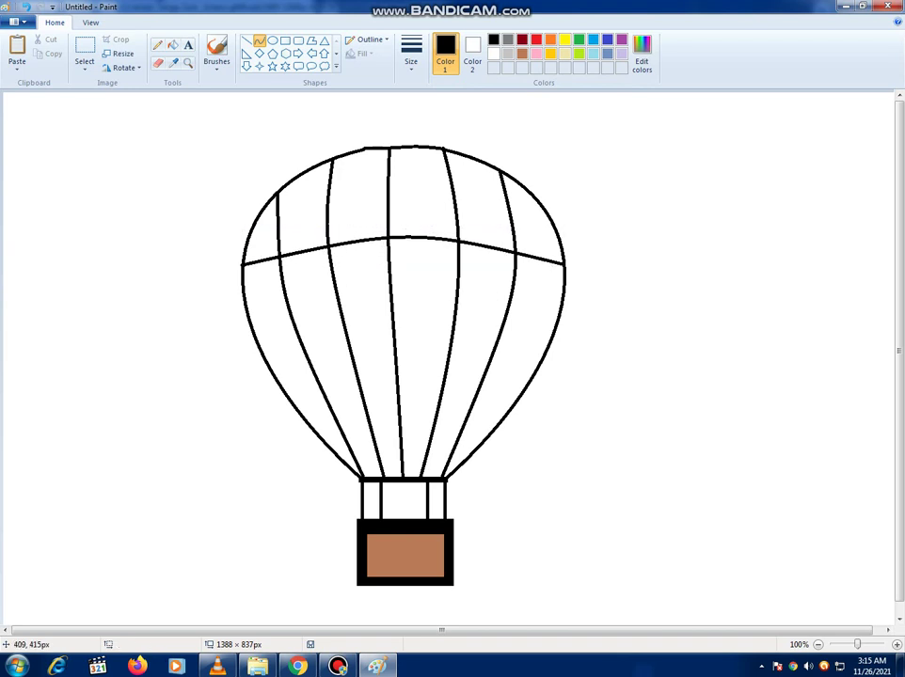
{"action": "left_click_drag", "start_coordinate": [269, 365], "coordinate": [537, 369]}
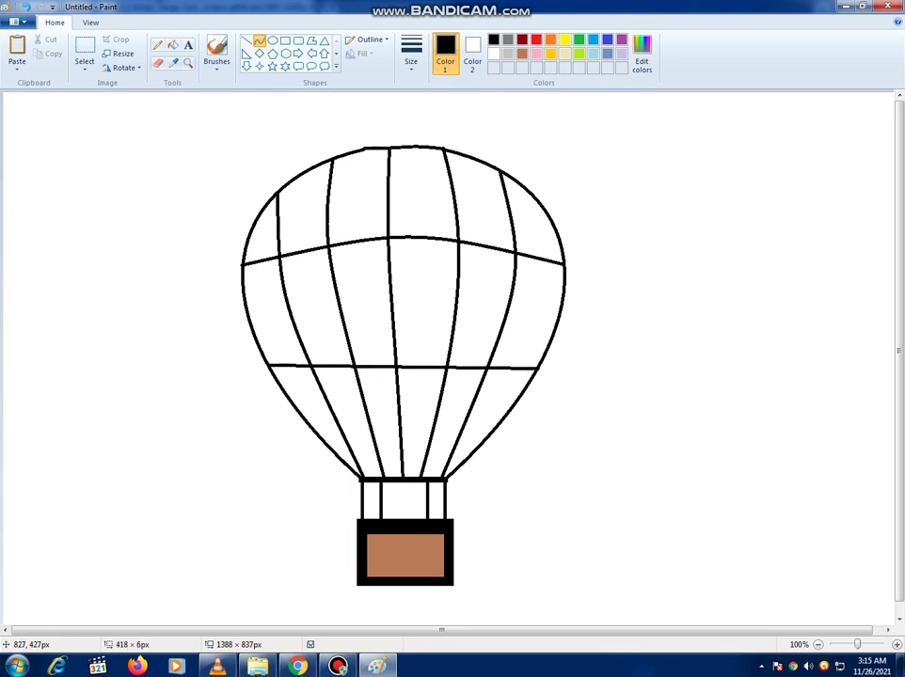
{"action": "left_click_drag", "start_coordinate": [405, 367], "coordinate": [404, 337]}
{"action": "left_click", "coordinate": [407, 338]}
{"action": "left_click", "coordinate": [413, 286]}
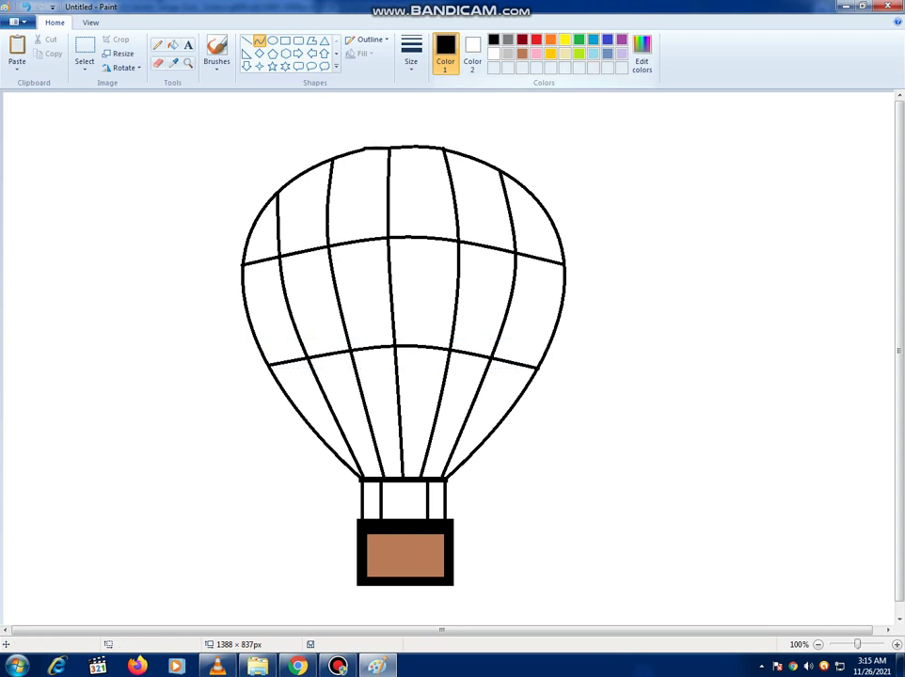
{"action": "left_click", "coordinate": [592, 53]}
{"action": "left_click", "coordinate": [592, 40]}
{"action": "left_click", "coordinate": [157, 44]}
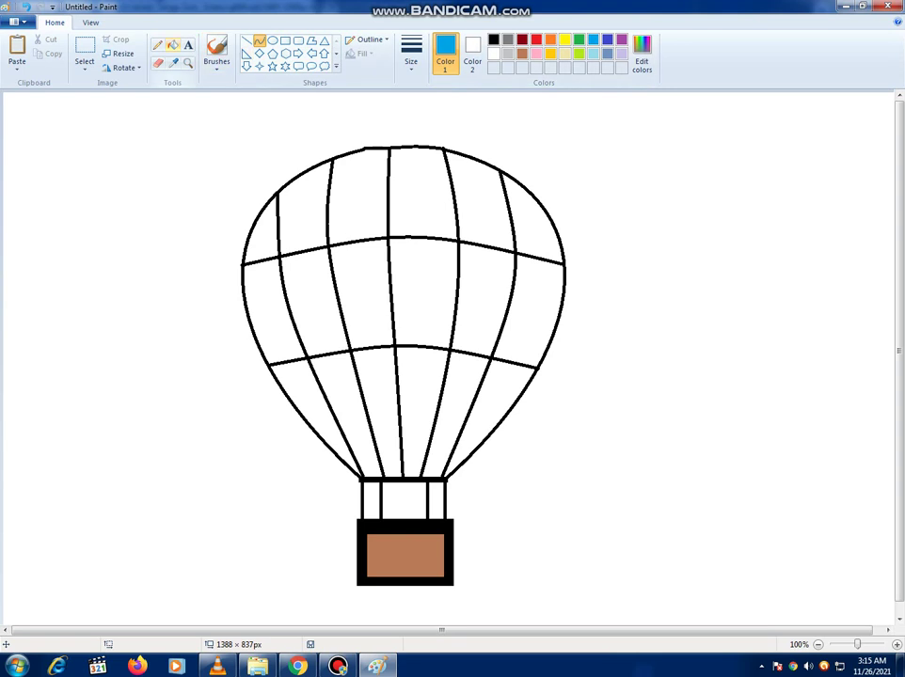
{"action": "left_click", "coordinate": [173, 44]}
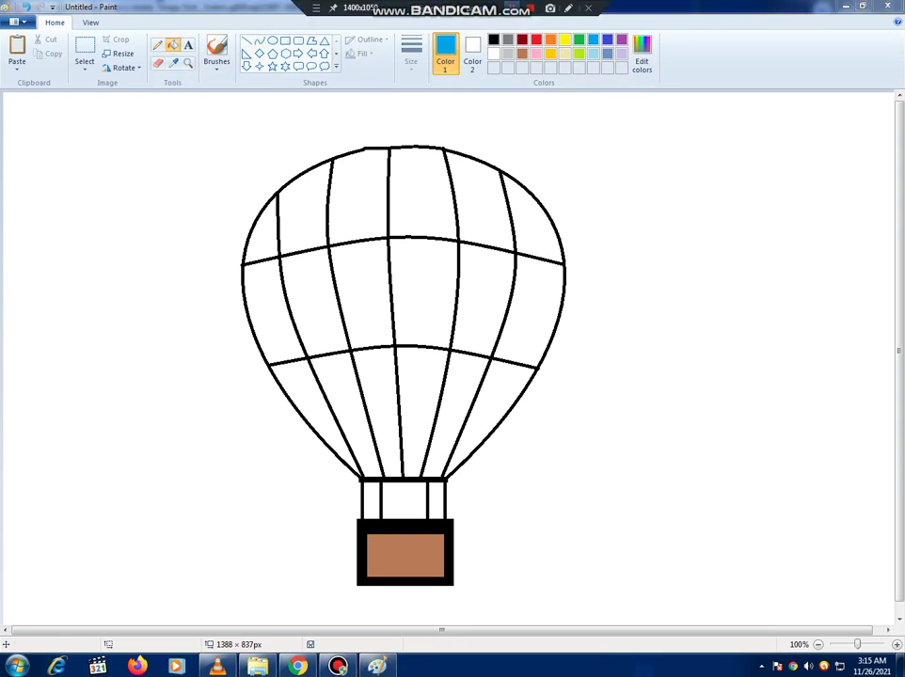
Select the whole balloon with its basket in an area of about 554 × 713 px, then copy and paste it.
{"action": "left_click", "coordinate": [85, 51]}
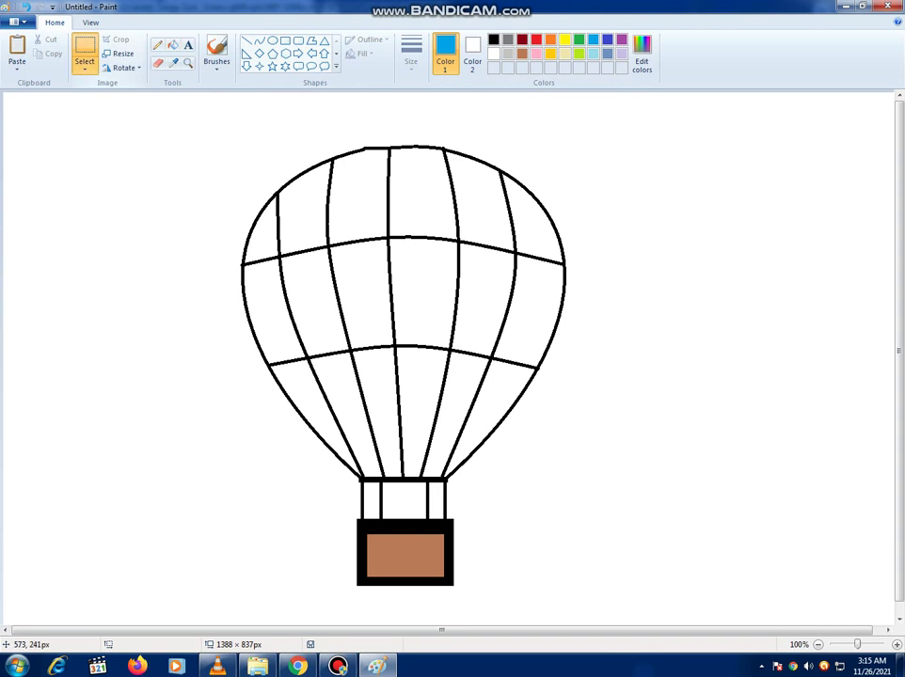
{"action": "left_click_drag", "start_coordinate": [223, 133], "coordinate": [581, 592]}
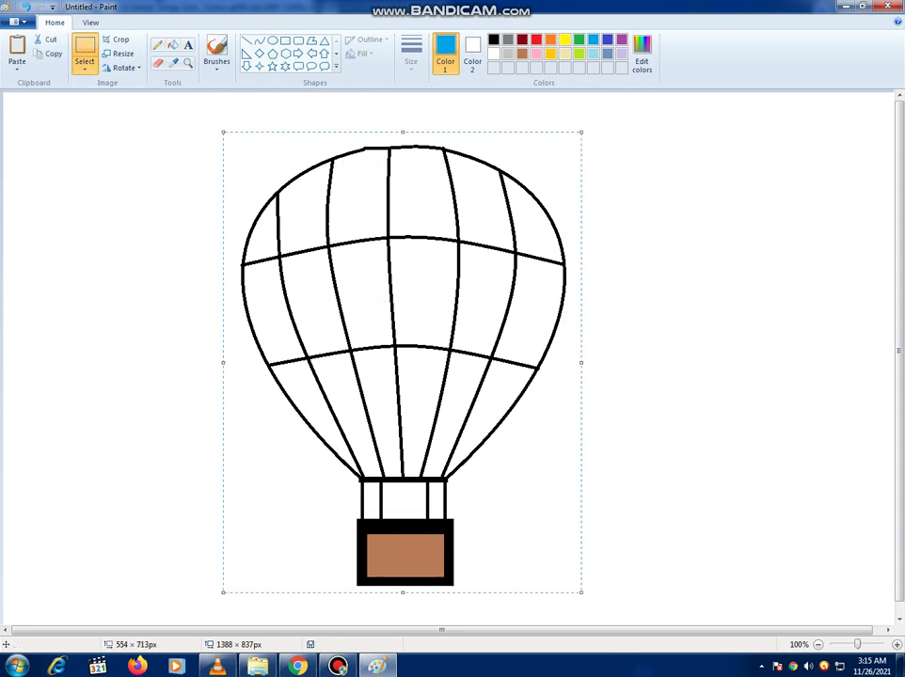
{"action": "right_click", "coordinate": [399, 310]}
{"action": "right_click", "coordinate": [421, 329]}
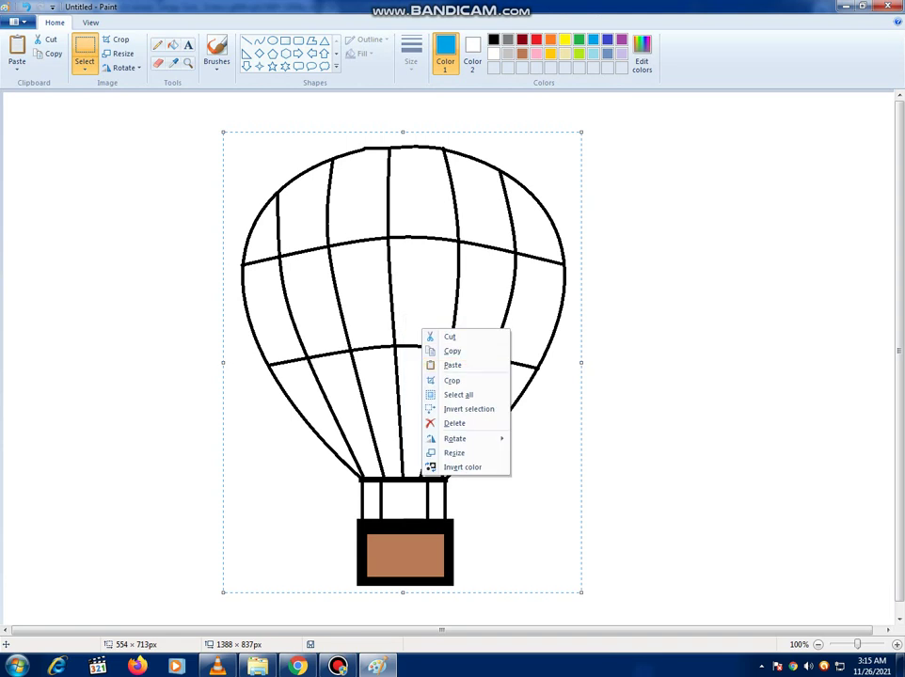
{"action": "left_click", "coordinate": [452, 365]}
Shrink the pasted balloon and place it in the canvas's lower-right area, clear of the large balloon.
{"action": "left_click_drag", "start_coordinate": [235, 310], "coordinate": [613, 312]}
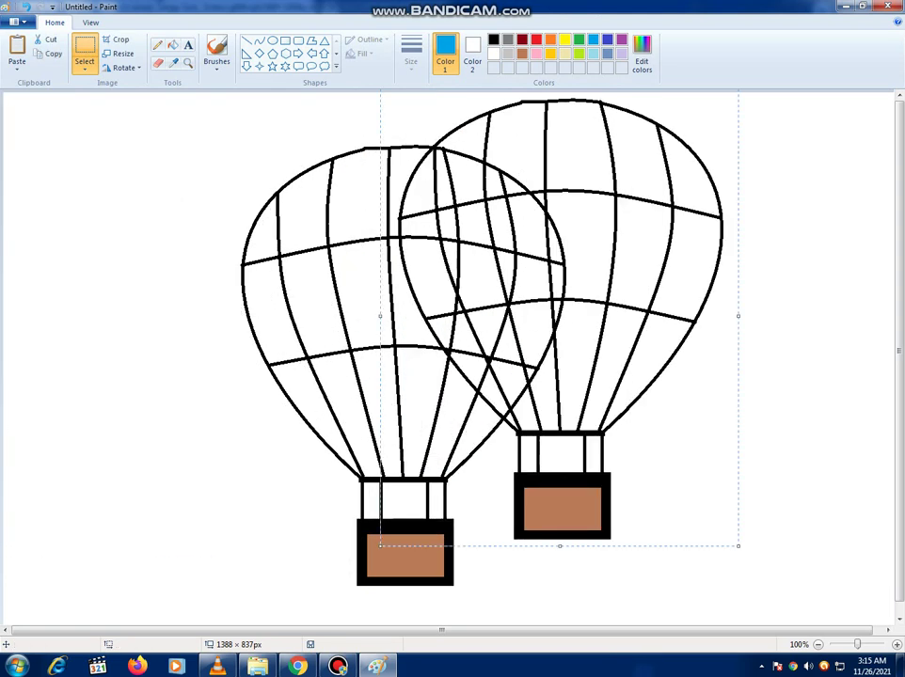
{"action": "left_click_drag", "start_coordinate": [738, 547], "coordinate": [670, 375]}
{"action": "left_click_drag", "start_coordinate": [569, 273], "coordinate": [777, 351]}
{"action": "left_click_drag", "start_coordinate": [853, 307], "coordinate": [810, 307]}
{"action": "left_click_drag", "start_coordinate": [706, 283], "coordinate": [775, 425]}
Paste another balloon copy, shrink it to about 362 × 517 px and place it at the canvas's upper-left edge, slightly cut off.
{"action": "right_click", "coordinate": [773, 426]}
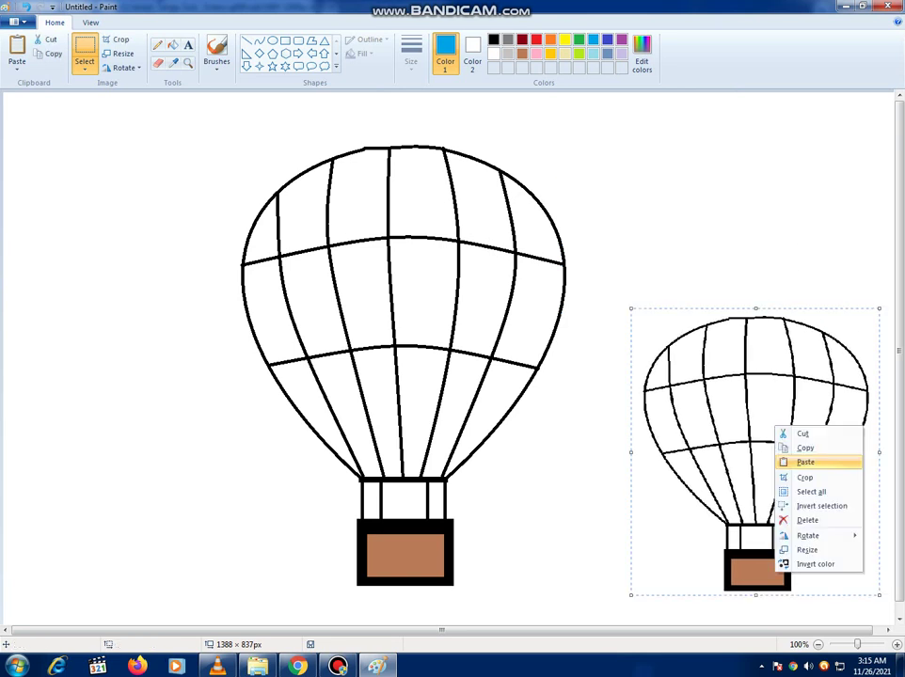
{"action": "left_click", "coordinate": [798, 462]}
{"action": "left_click_drag", "start_coordinate": [224, 376], "coordinate": [212, 440]}
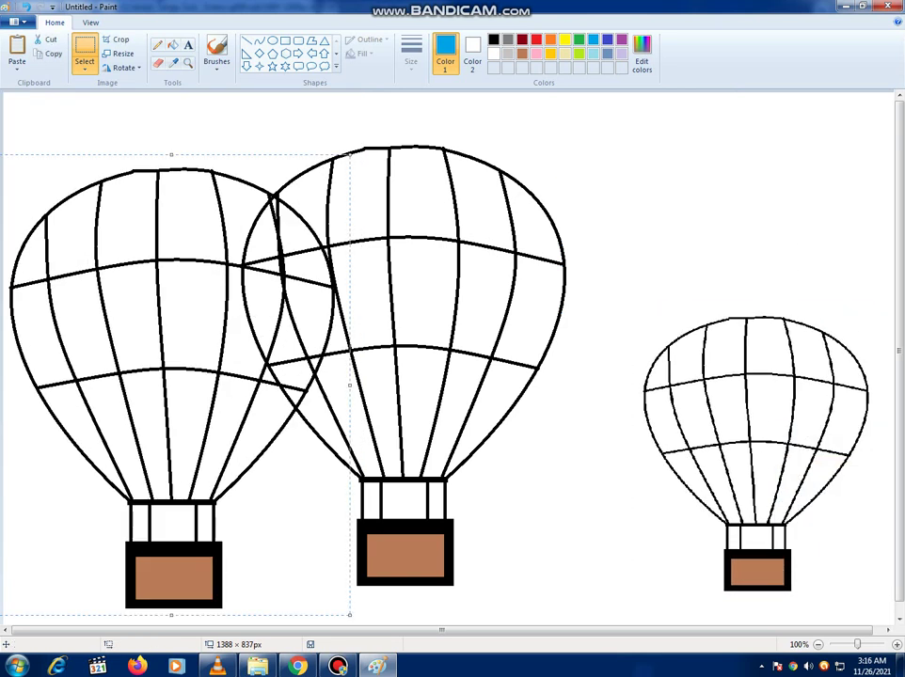
{"action": "left_click_drag", "start_coordinate": [350, 155], "coordinate": [225, 281]}
{"action": "left_click_drag", "start_coordinate": [166, 371], "coordinate": [155, 198]}
Paste a third balloon copy, shrink it to about 245 × 302 px and place it above the lower-right balloon.
{"action": "right_click", "coordinate": [151, 275]}
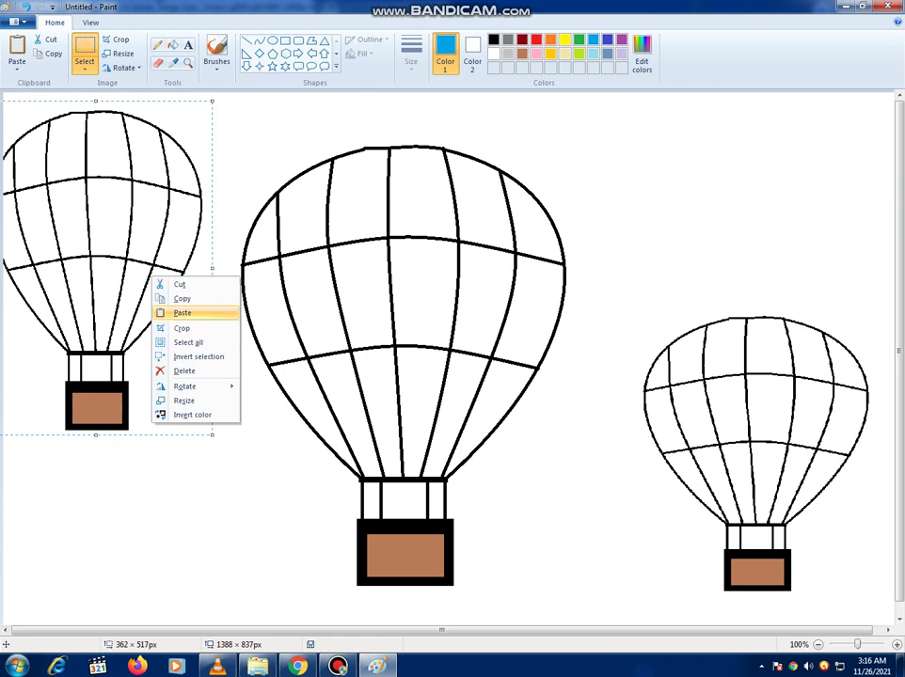
{"action": "left_click", "coordinate": [182, 313]}
{"action": "left_click_drag", "start_coordinate": [188, 310], "coordinate": [611, 310]}
{"action": "left_click_drag", "start_coordinate": [783, 306], "coordinate": [707, 306]}
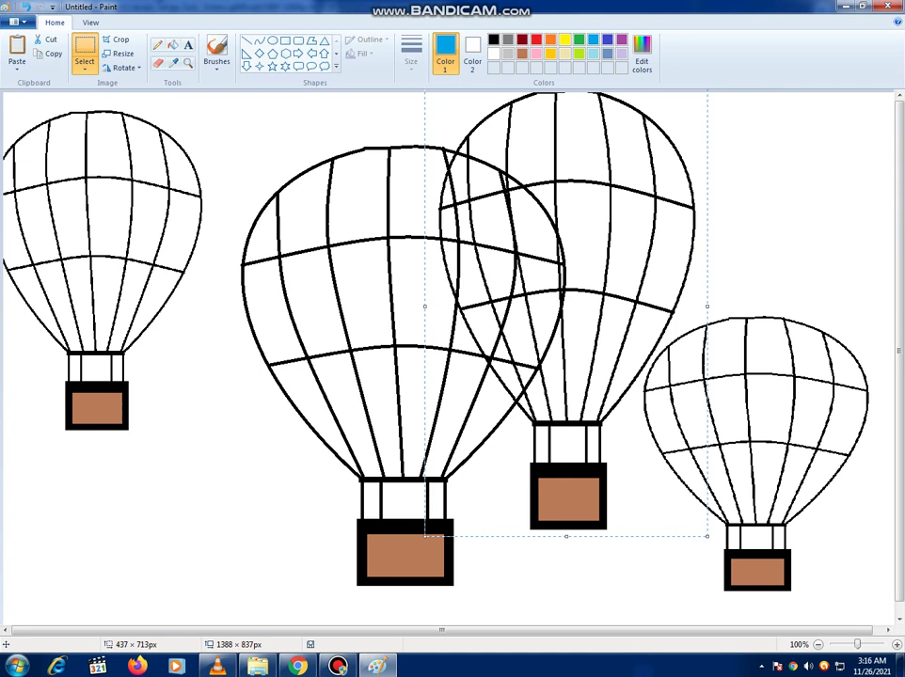
{"action": "left_click_drag", "start_coordinate": [707, 536], "coordinate": [648, 374]}
{"action": "left_click_drag", "start_coordinate": [585, 283], "coordinate": [736, 399]}
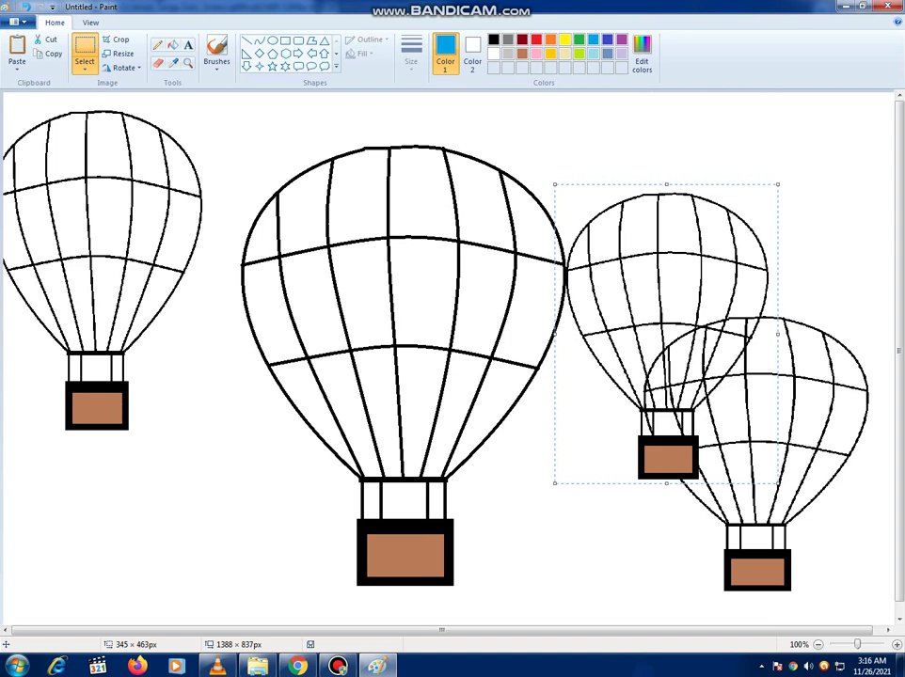
{"action": "left_click_drag", "start_coordinate": [778, 185], "coordinate": [738, 232]}
{"action": "left_click_drag", "start_coordinate": [659, 357], "coordinate": [773, 215]}
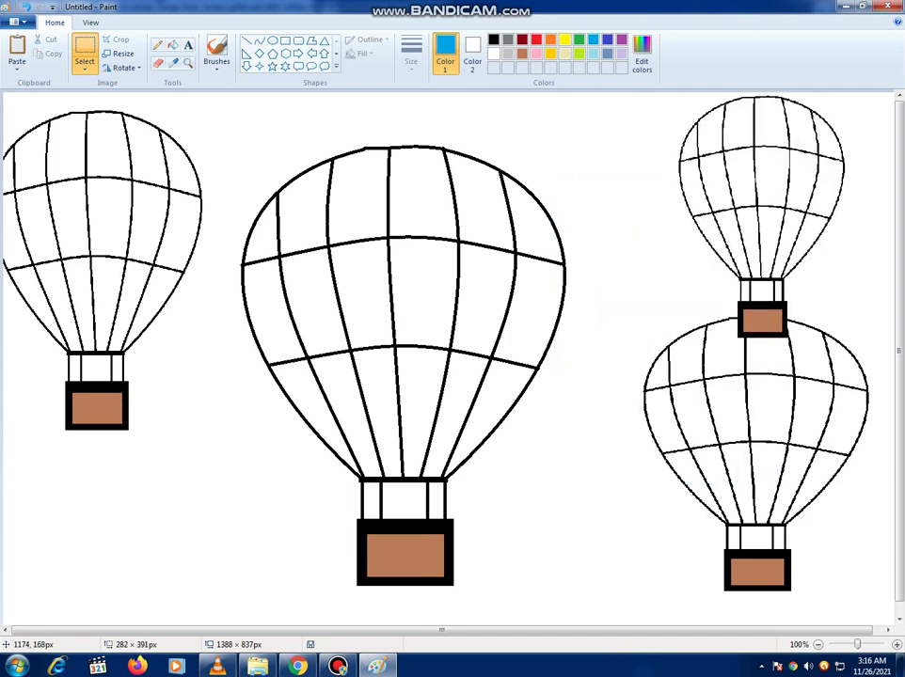
{"action": "left_click_drag", "start_coordinate": [852, 342], "coordinate": [828, 284]}
{"action": "left_click_drag", "start_coordinate": [793, 226], "coordinate": [810, 237]}
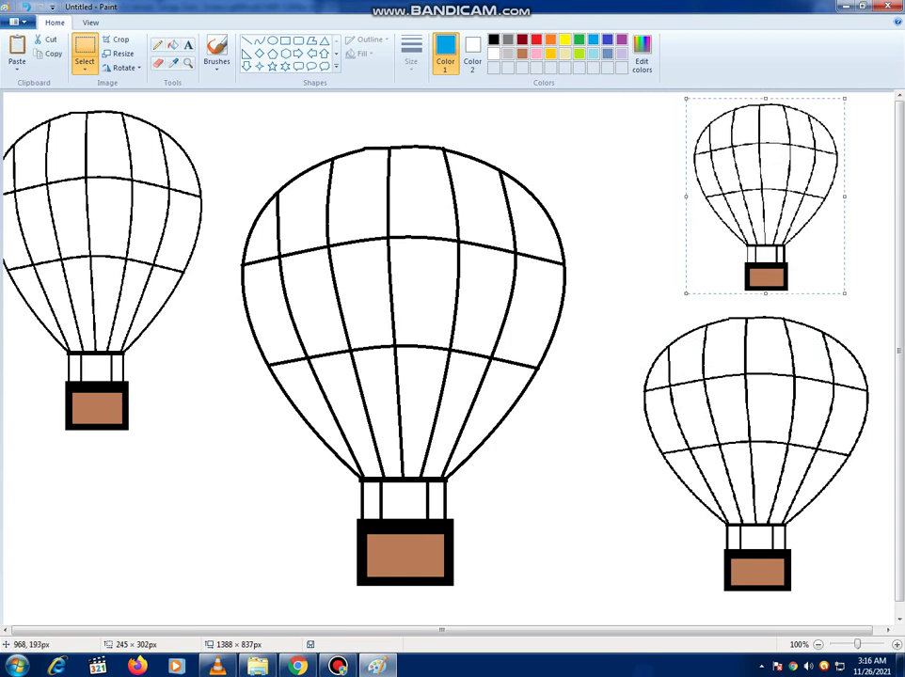
{"action": "left_click", "coordinate": [529, 175]}
Fill the white background around the balloons with light turquoise as the sky.
{"action": "left_click", "coordinate": [592, 54]}
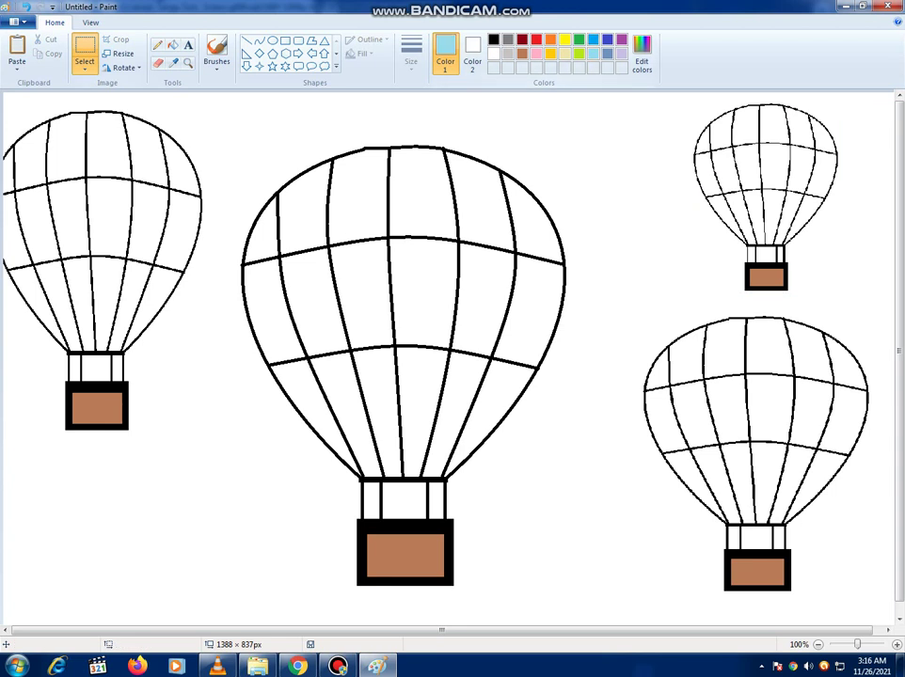
{"action": "left_click", "coordinate": [173, 45]}
{"action": "left_click", "coordinate": [239, 176]}
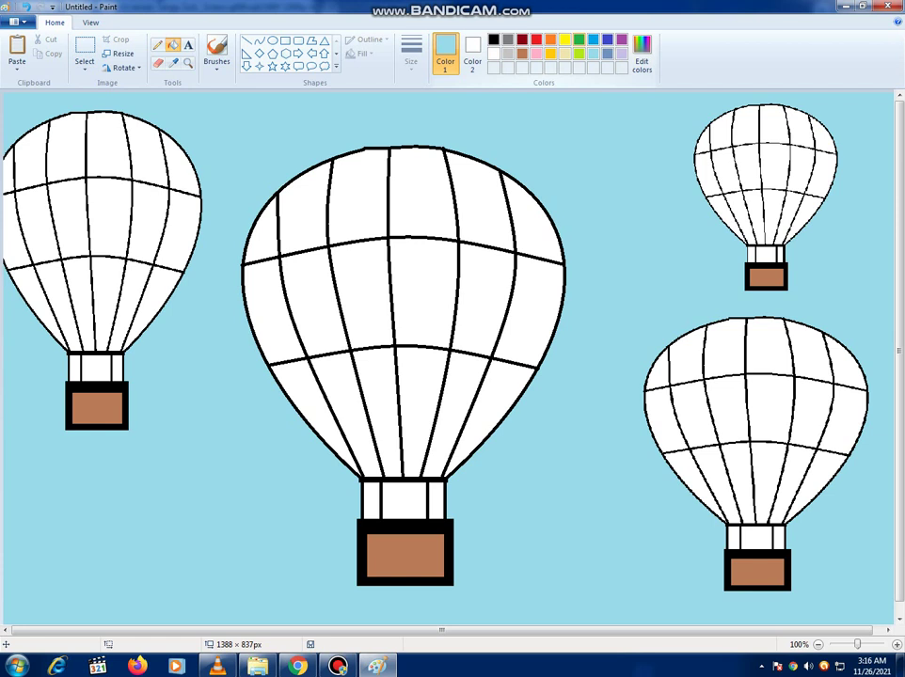
Fill the large balloon's rightmost column of panels with orange and the column beside it with red.
{"action": "left_click", "coordinate": [551, 39]}
{"action": "left_click", "coordinate": [531, 217]}
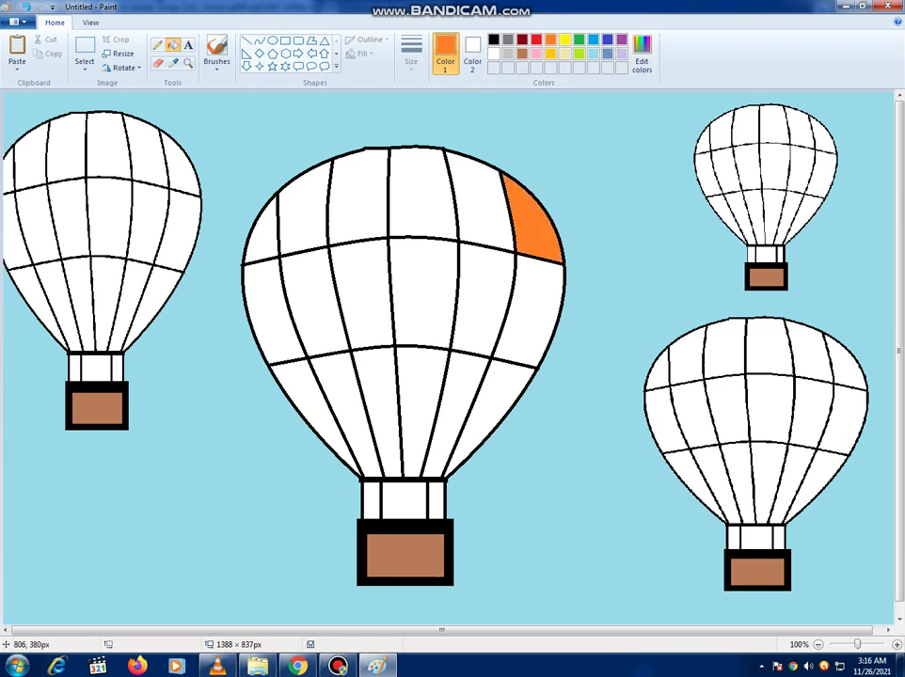
{"action": "left_click", "coordinate": [531, 315]}
{"action": "left_click", "coordinate": [478, 440]}
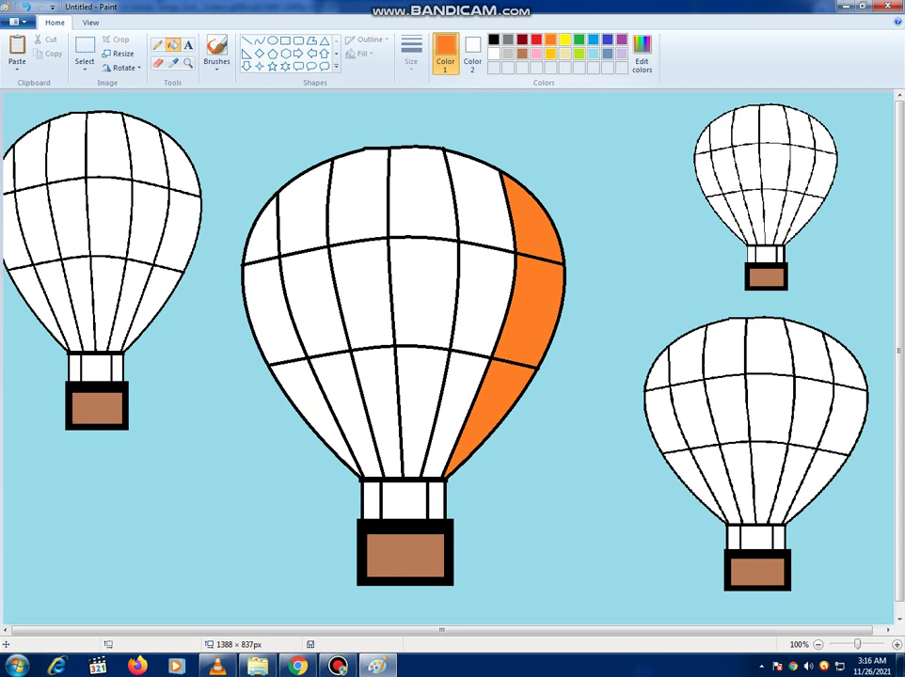
{"action": "left_click", "coordinate": [537, 40]}
{"action": "left_click", "coordinate": [478, 200]}
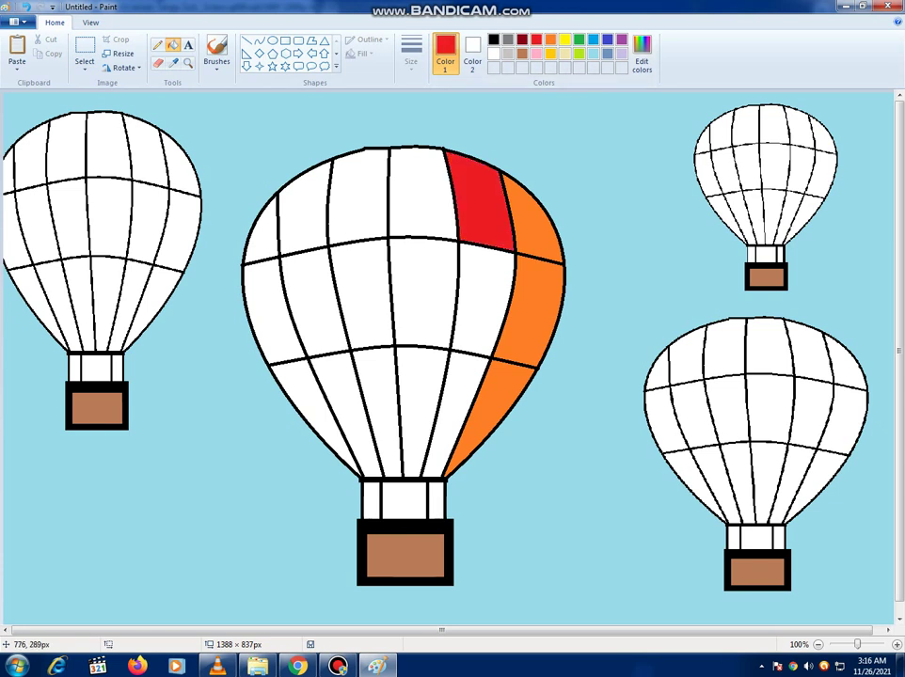
{"action": "left_click", "coordinate": [482, 294]}
{"action": "left_click", "coordinate": [465, 405]}
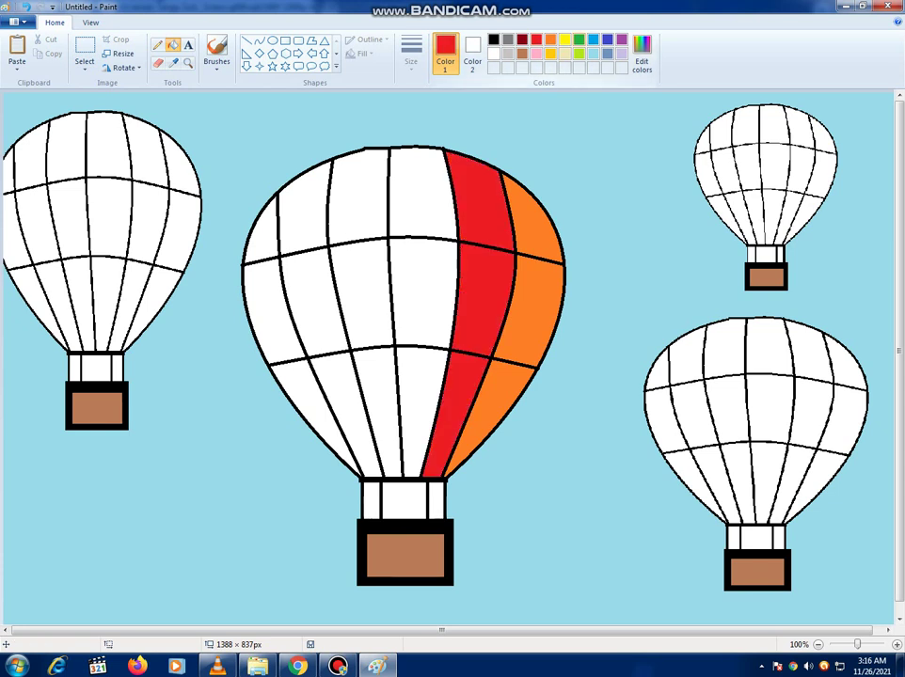
Fill the large balloon's third column from the right with green and the fourth with yellow.
{"action": "left_click", "coordinate": [579, 40]}
{"action": "left_click", "coordinate": [419, 193]}
{"action": "left_click", "coordinate": [423, 292]}
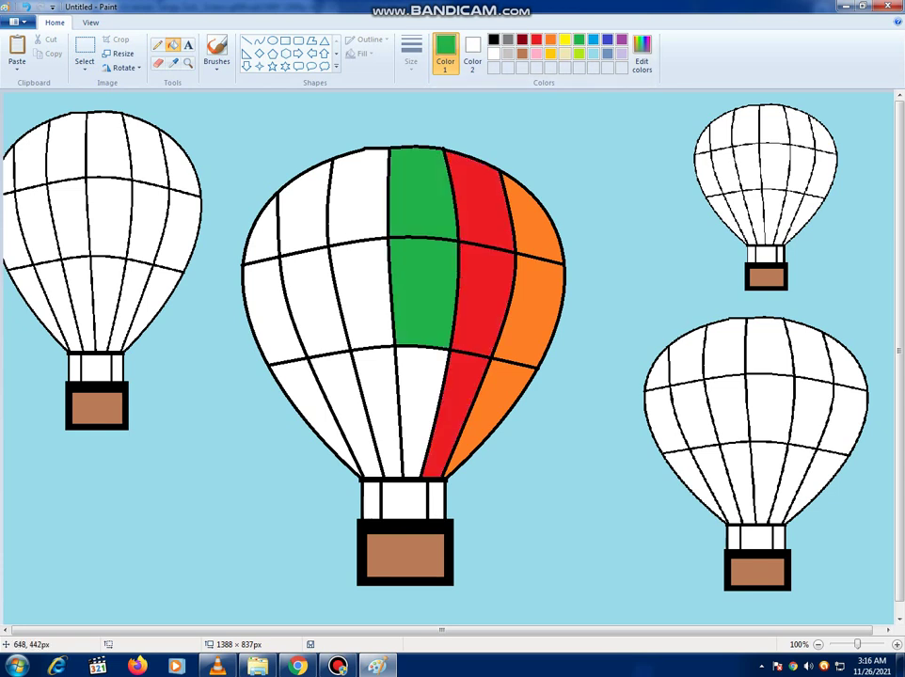
{"action": "left_click", "coordinate": [434, 377]}
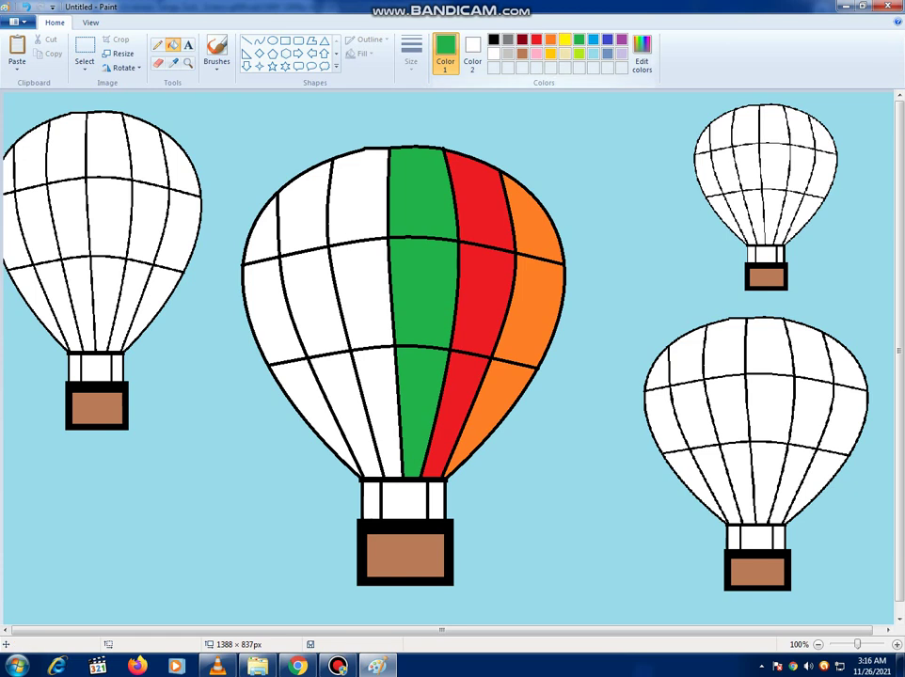
{"action": "left_click", "coordinate": [564, 39]}
{"action": "left_click", "coordinate": [362, 198]}
{"action": "left_click", "coordinate": [381, 306]}
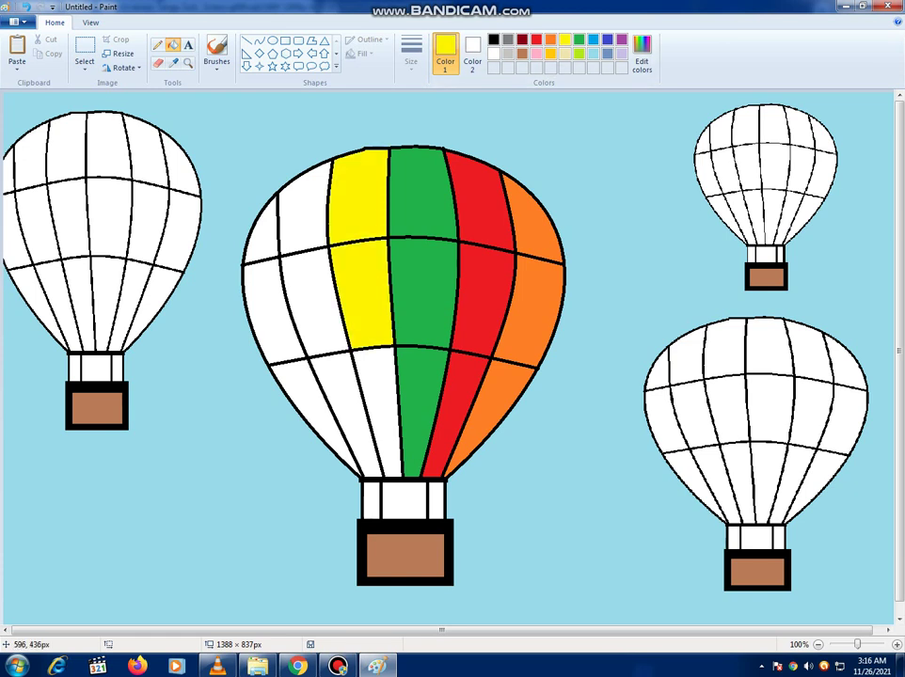
{"action": "left_click", "coordinate": [388, 367]}
Fill the large balloon's two remaining columns, the inner one with turquoise blue and the leftmost with purple.
{"action": "left_click", "coordinate": [592, 39]}
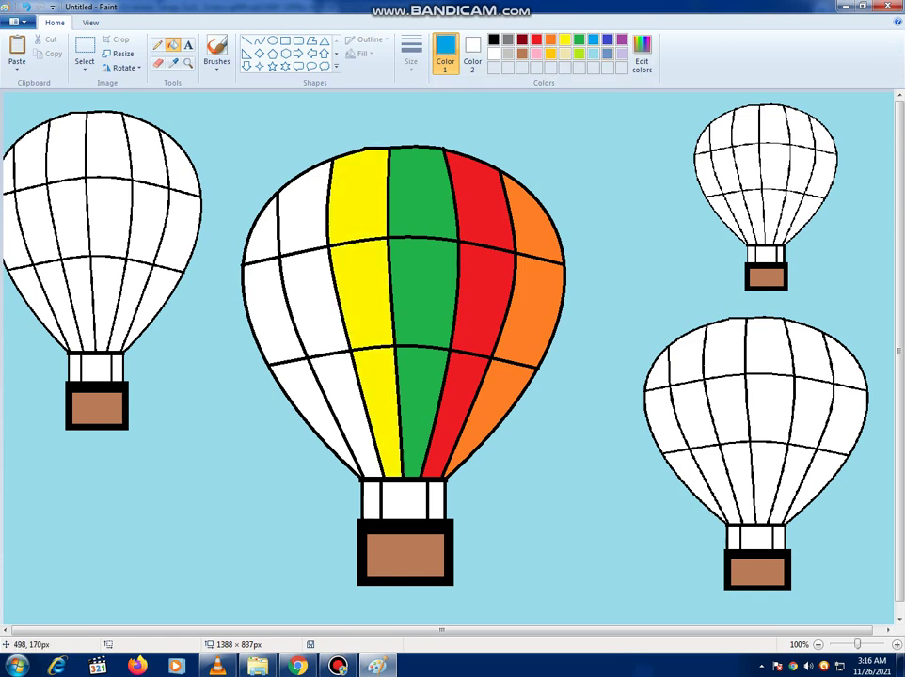
{"action": "left_click", "coordinate": [320, 222]}
{"action": "left_click", "coordinate": [320, 292]}
{"action": "left_click", "coordinate": [353, 395]}
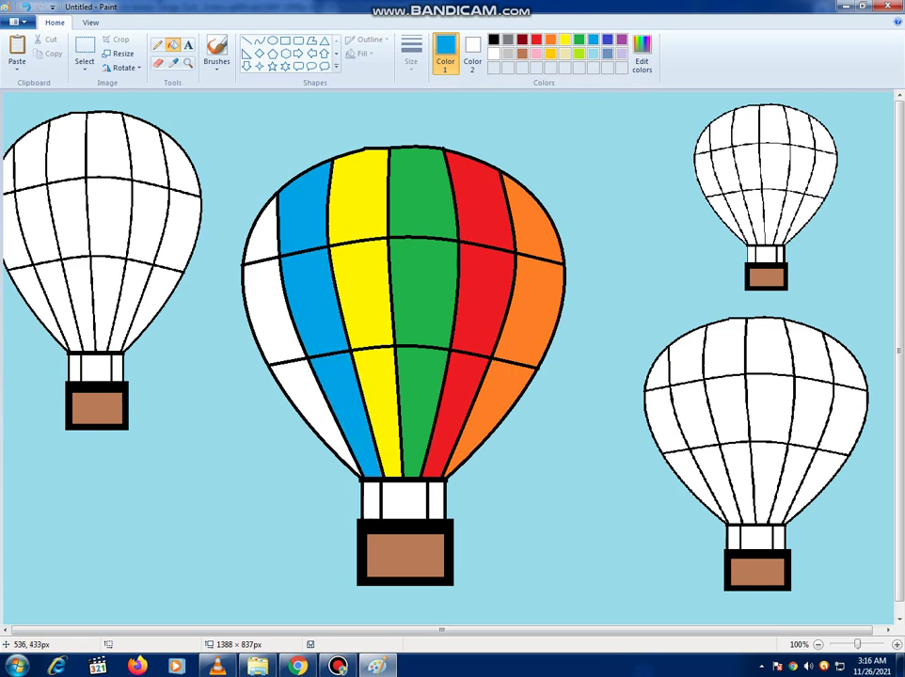
{"action": "left_click", "coordinate": [621, 39]}
{"action": "left_click", "coordinate": [262, 225]}
{"action": "left_click", "coordinate": [269, 301]}
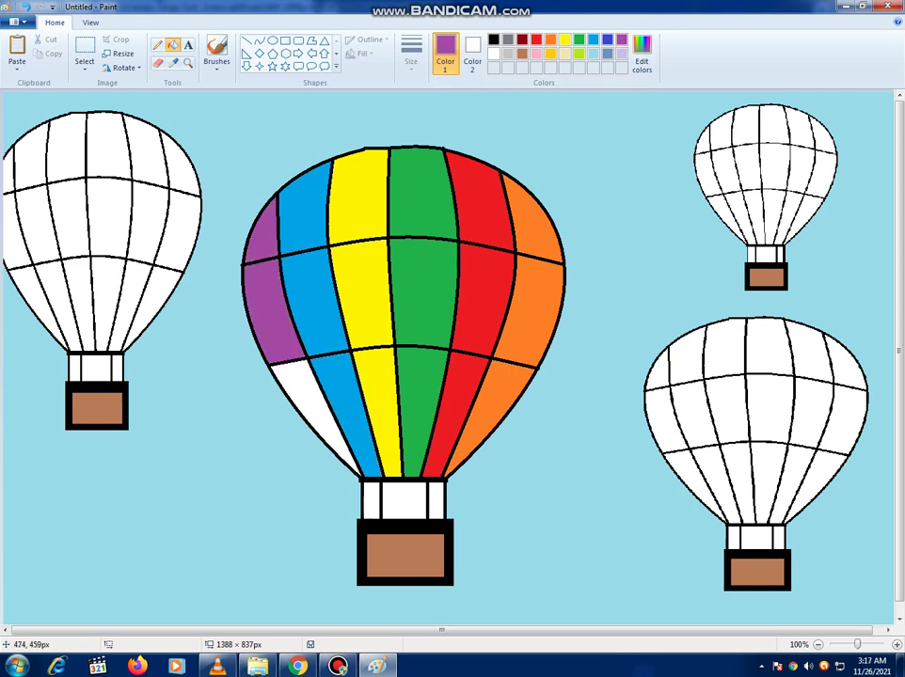
{"action": "left_click", "coordinate": [315, 396]}
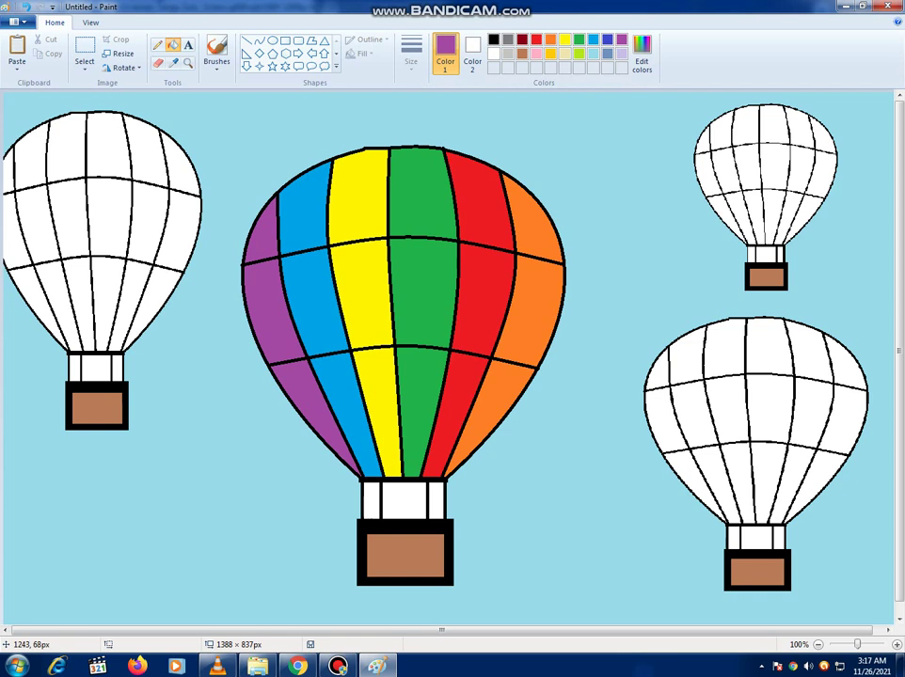
Fill all six top-row panels of the small upper-right balloon with purple.
{"action": "left_click", "coordinate": [821, 137]}
{"action": "left_click", "coordinate": [796, 129]}
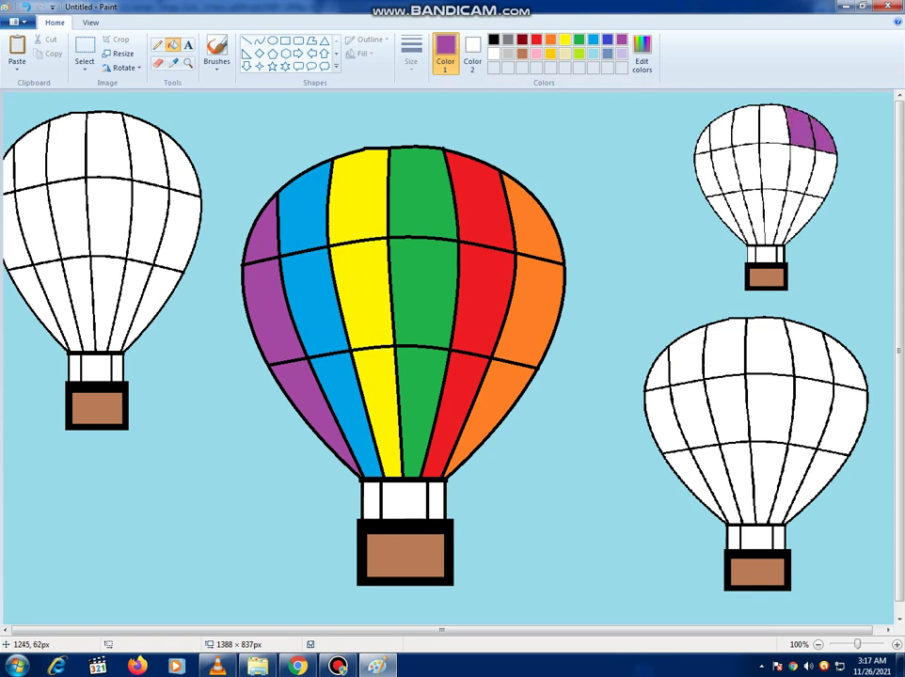
{"action": "left_click", "coordinate": [770, 131]}
{"action": "left_click", "coordinate": [748, 132]}
{"action": "left_click", "coordinate": [723, 139]}
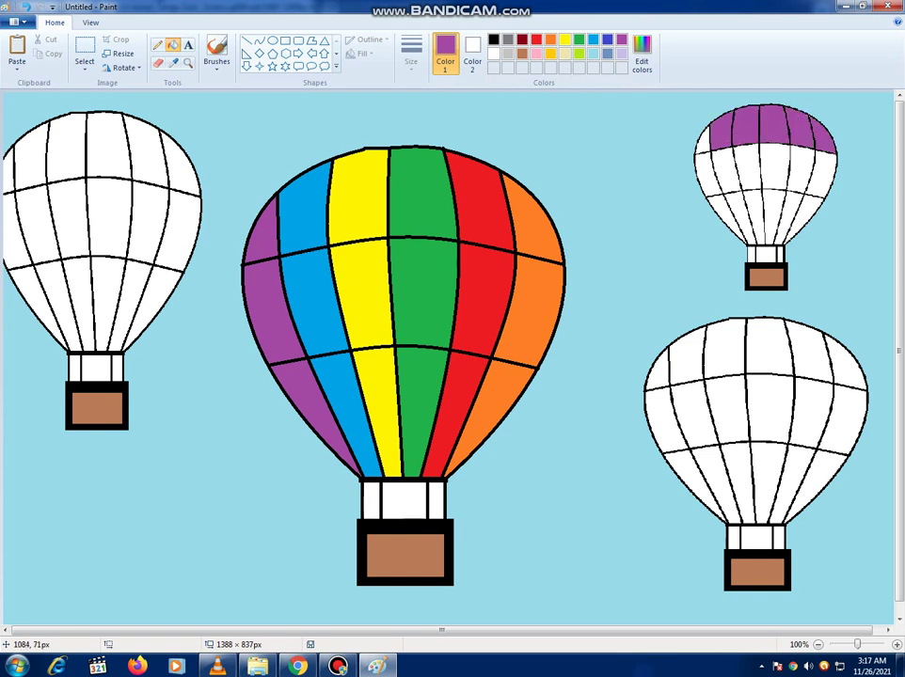
{"action": "left_click", "coordinate": [702, 141]}
Fill all bottom-row panels of the small upper-right balloon with green.
{"action": "left_click", "coordinate": [579, 39]}
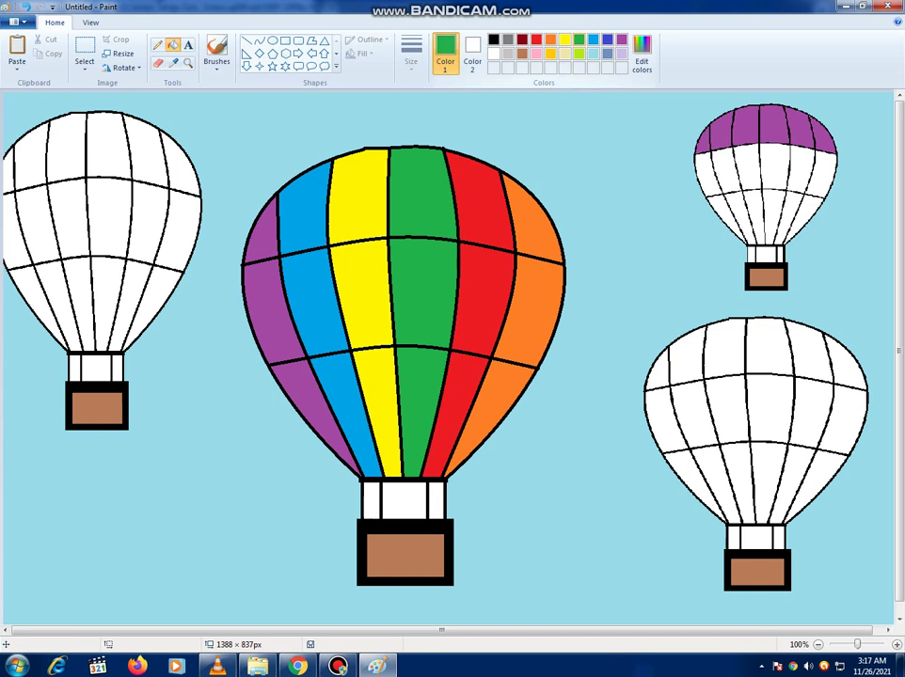
{"action": "left_click", "coordinate": [725, 207]}
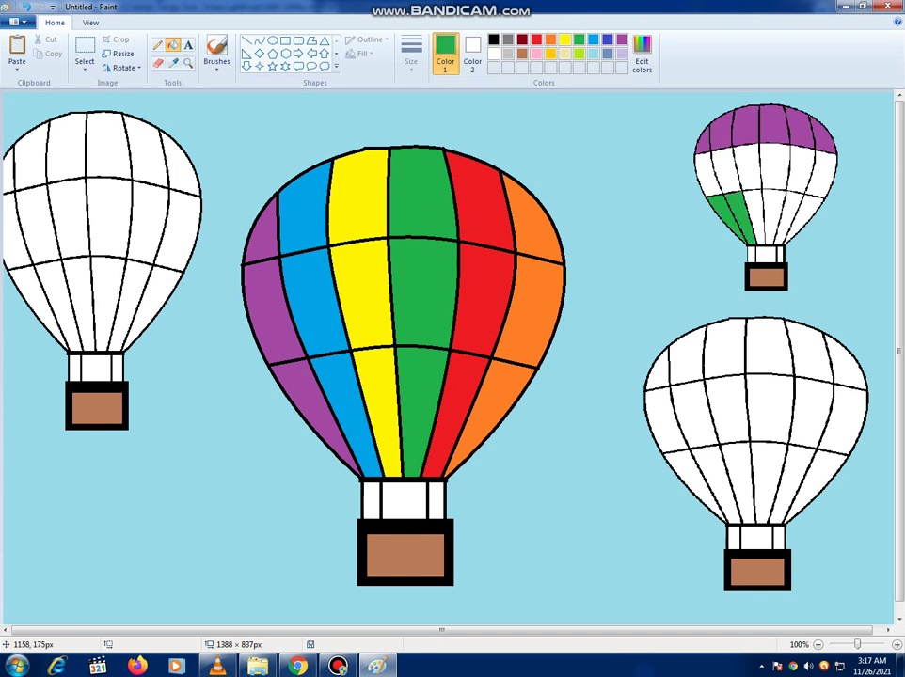
{"action": "left_click", "coordinate": [752, 212]}
{"action": "left_click", "coordinate": [774, 213]}
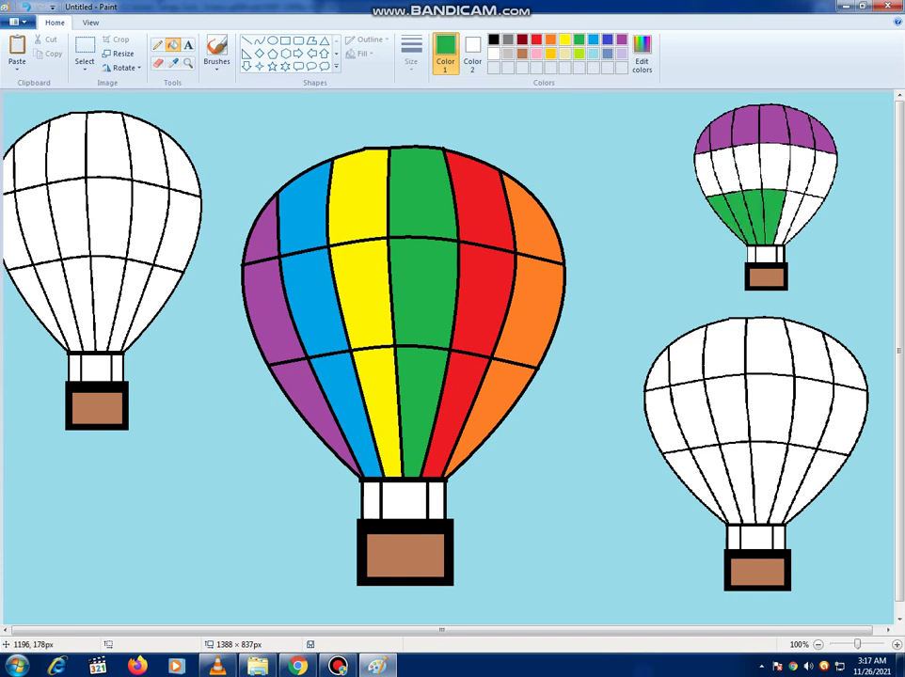
{"action": "left_click", "coordinate": [791, 212]}
{"action": "left_click", "coordinate": [809, 209]}
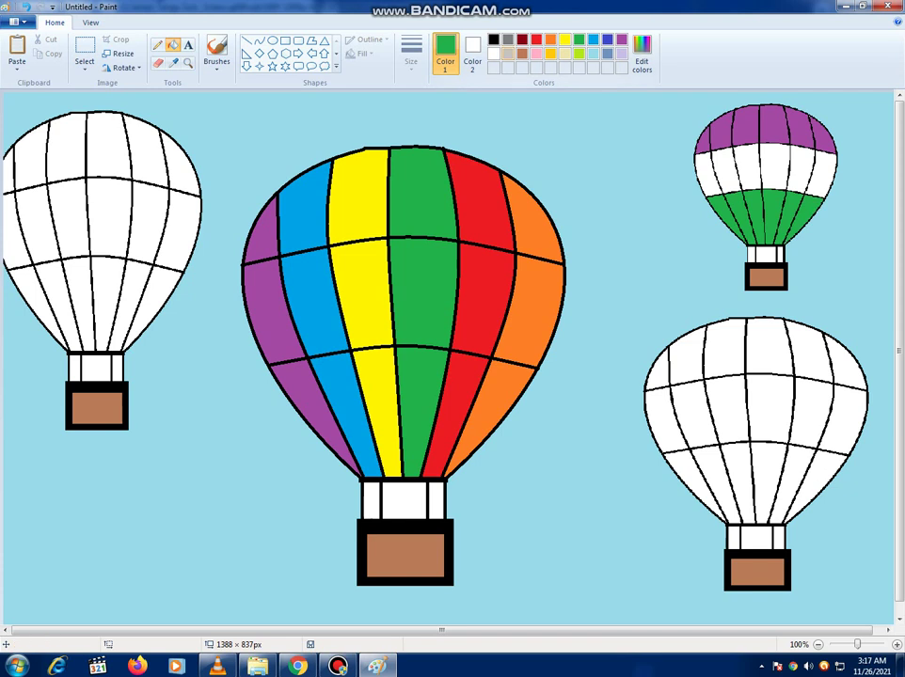
Fill all six middle-row panels of the small upper-right balloon with orange.
{"action": "left_click", "coordinate": [551, 38]}
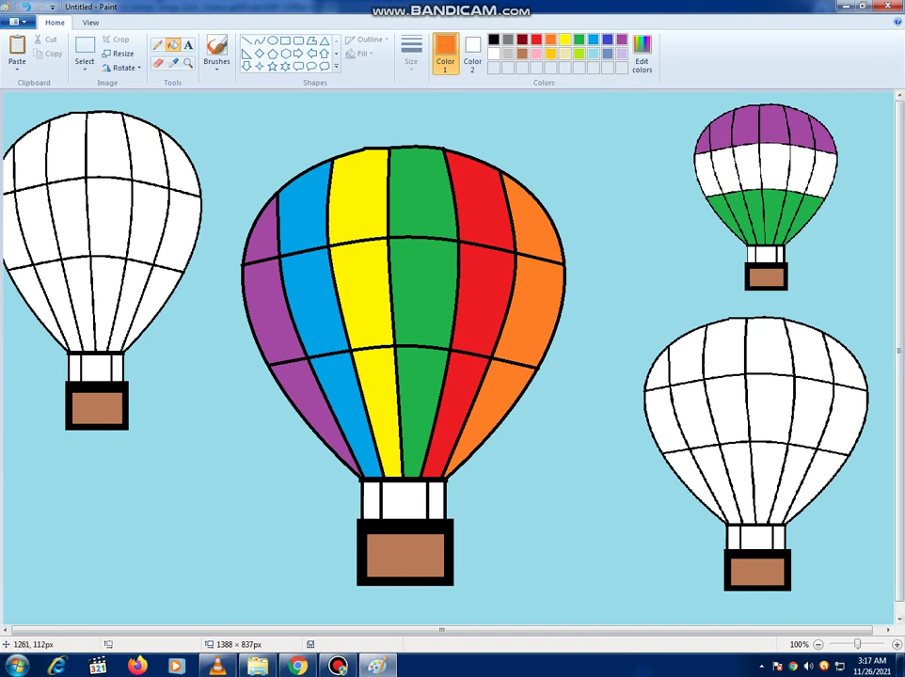
{"action": "left_click", "coordinate": [824, 166]}
{"action": "left_click", "coordinate": [798, 166]}
{"action": "left_click", "coordinate": [771, 166]}
{"action": "left_click", "coordinate": [746, 167]}
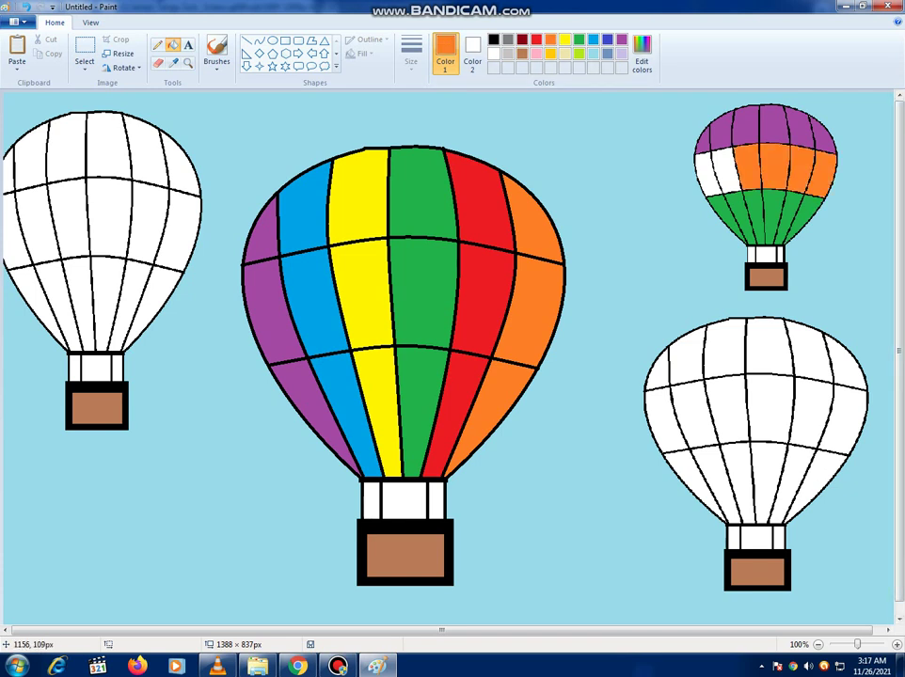
{"action": "left_click", "coordinate": [723, 166]}
{"action": "left_click", "coordinate": [702, 169]}
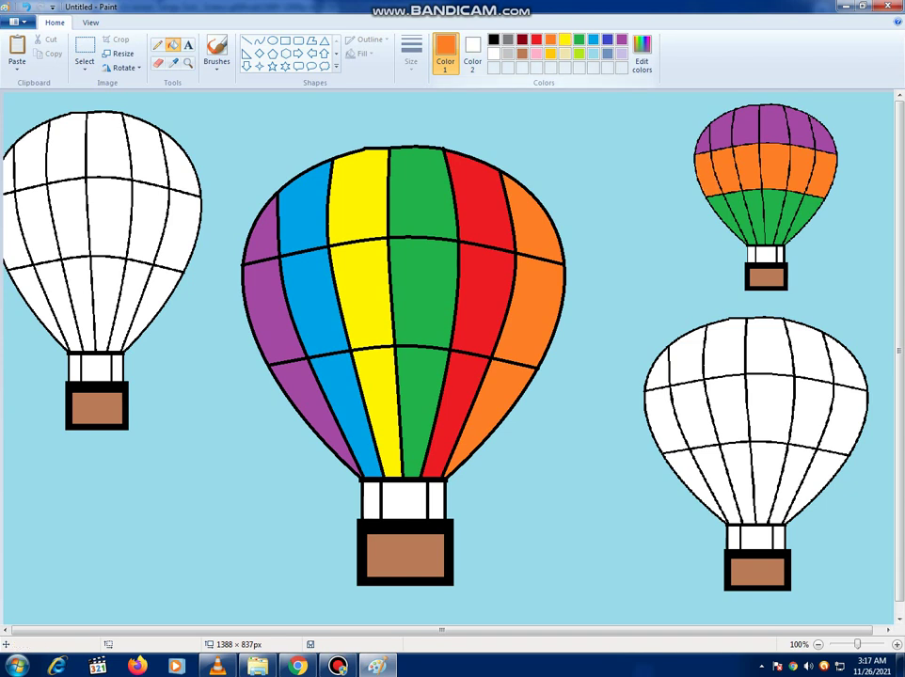
Fill the lower-right balloon's second top panel, third middle panel, and fourth and sixth bottom panels with yellow.
{"action": "left_click", "coordinate": [566, 38]}
{"action": "left_click", "coordinate": [692, 358]}
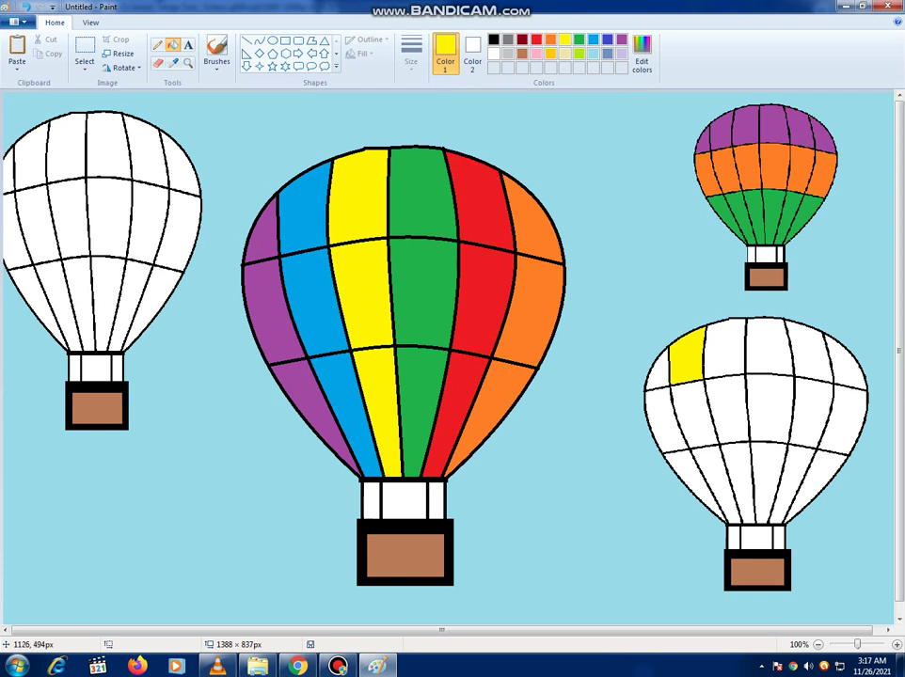
{"action": "left_click", "coordinate": [727, 409]}
{"action": "left_click", "coordinate": [770, 479]}
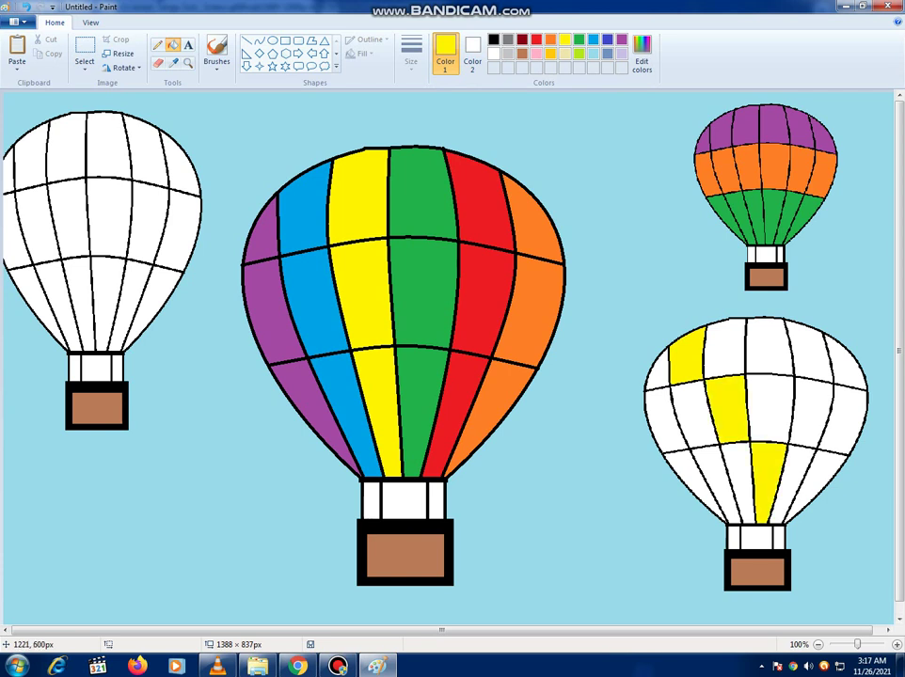
{"action": "left_click", "coordinate": [798, 476]}
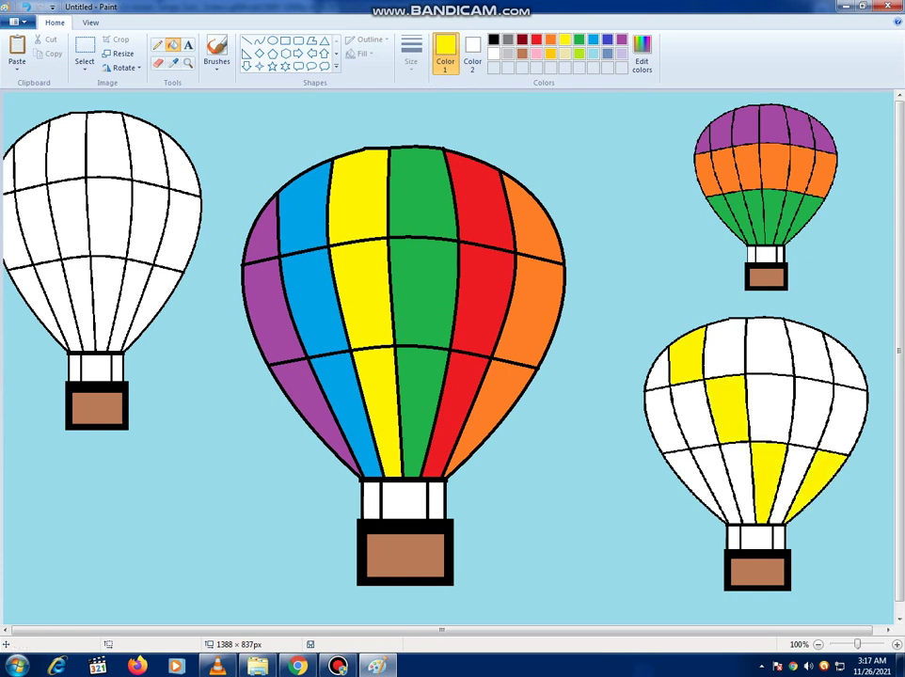
Fill alternating panels in the lower-right balloon's top and middle rows with green, and its second bottom-row panel with yellow.
{"action": "left_click", "coordinate": [579, 38]}
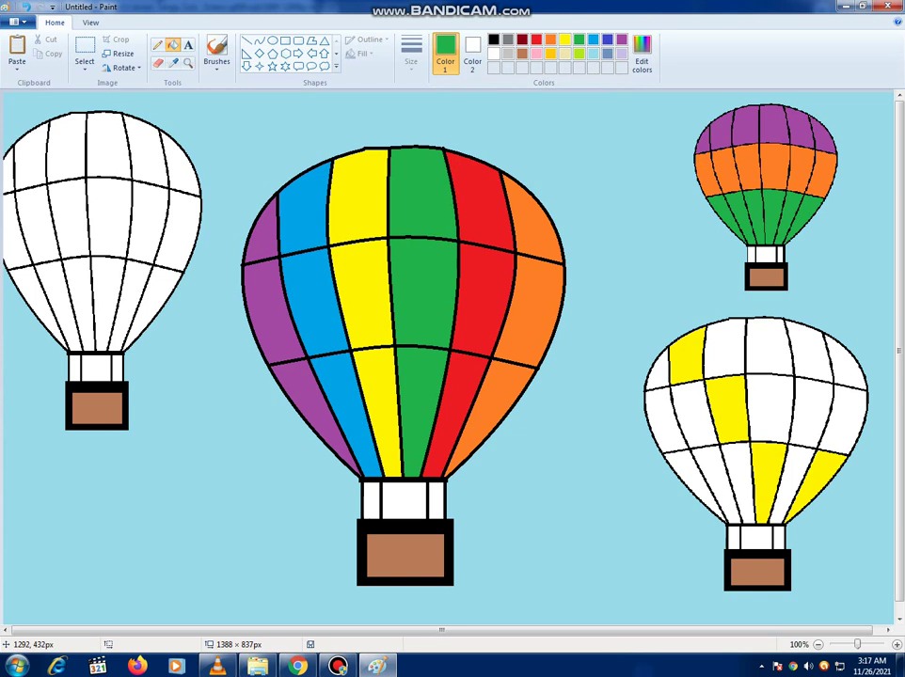
{"action": "left_click", "coordinate": [845, 366]}
{"action": "left_click", "coordinate": [799, 414]}
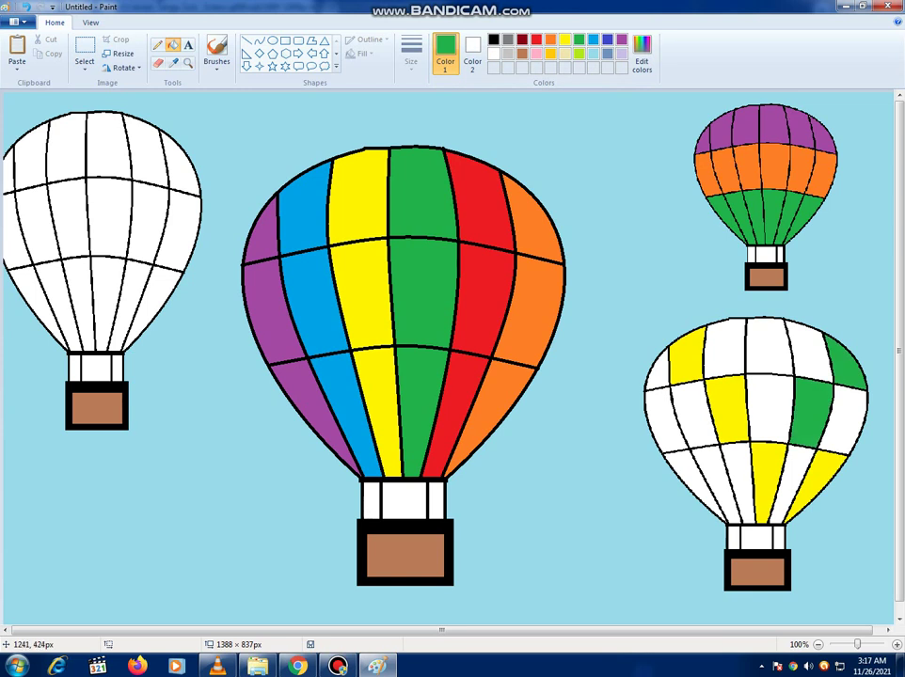
{"action": "left_click", "coordinate": [761, 347]}
{"action": "left_click", "coordinate": [738, 396]}
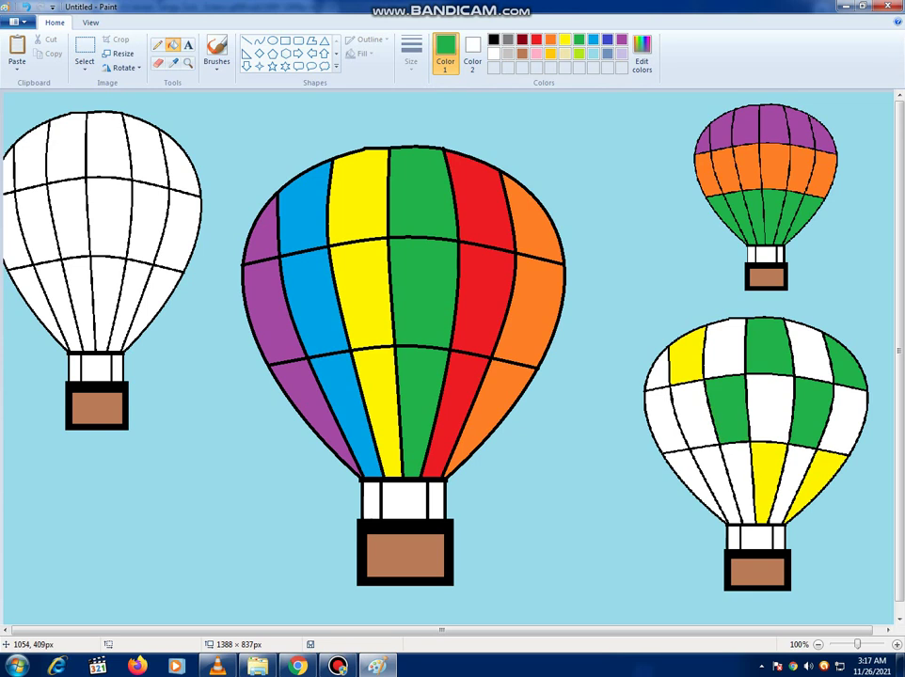
{"action": "left_click", "coordinate": [689, 350]}
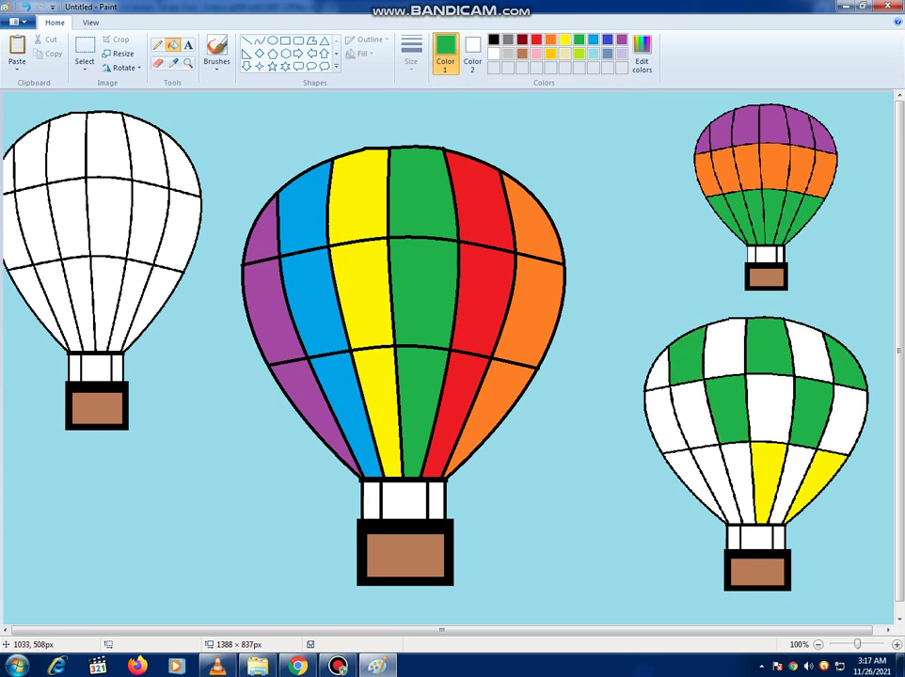
{"action": "left_click", "coordinate": [663, 419]}
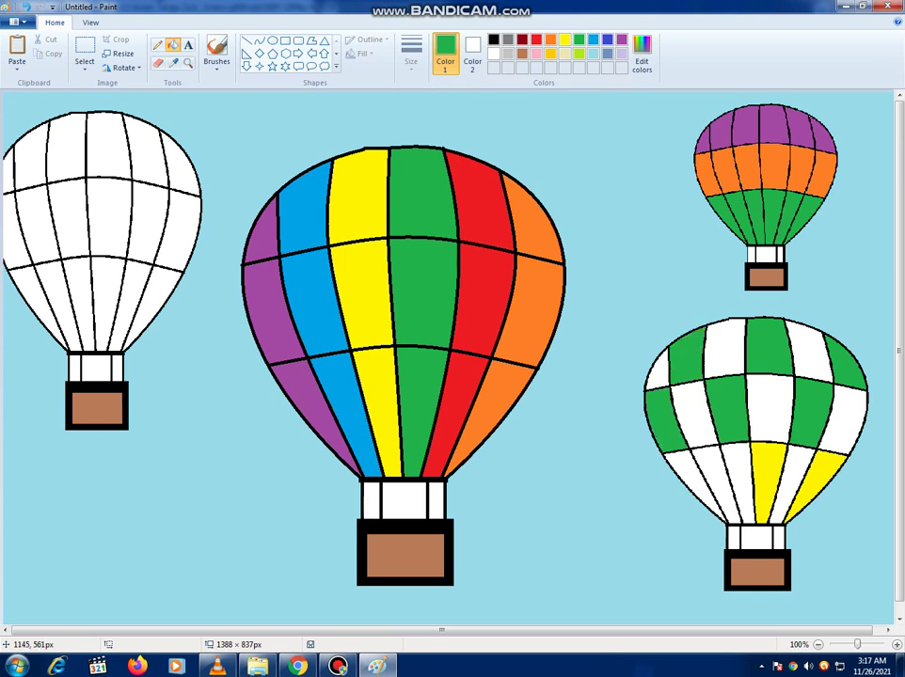
{"action": "left_click", "coordinate": [565, 39]}
{"action": "left_click", "coordinate": [704, 478]}
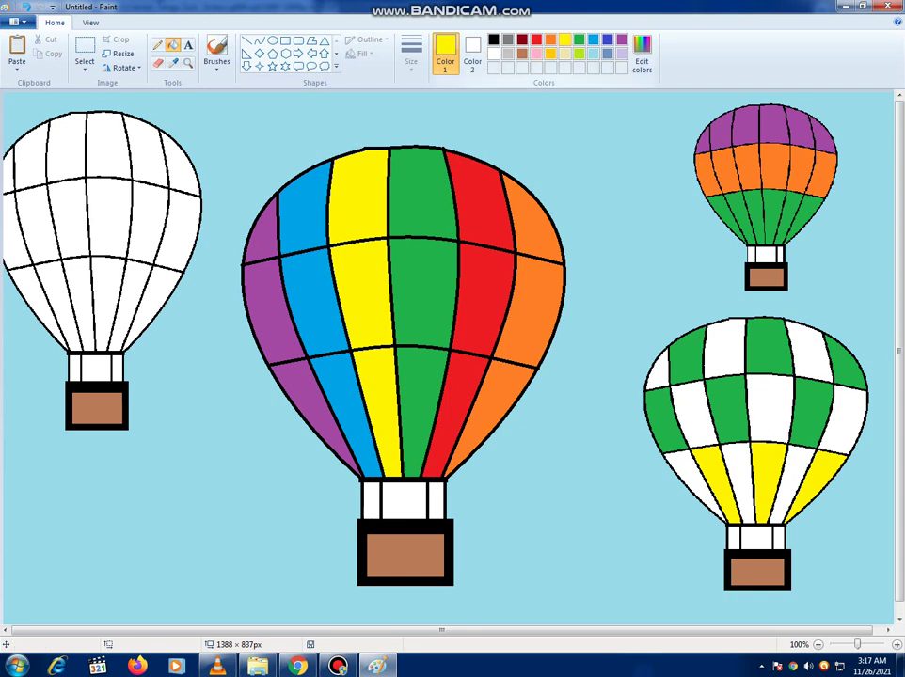
Fill all remaining white panels of the lower-right balloon's envelope with orange.
{"action": "left_click", "coordinate": [550, 40]}
{"action": "left_click", "coordinate": [847, 419]}
{"action": "left_click", "coordinate": [806, 348]}
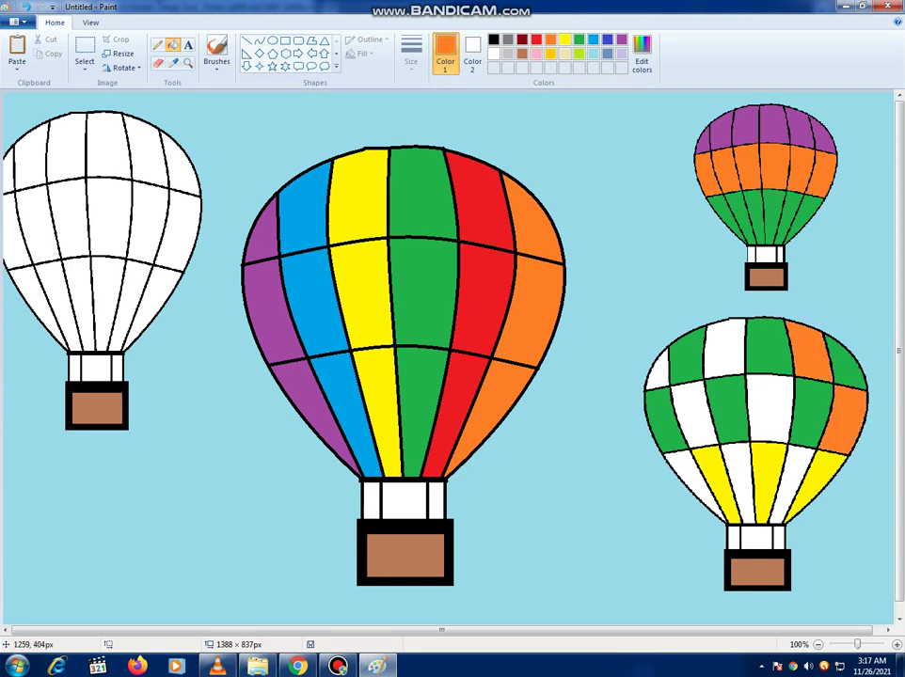
{"action": "left_click", "coordinate": [769, 407]}
{"action": "left_click", "coordinate": [726, 340]}
{"action": "left_click", "coordinate": [694, 407]}
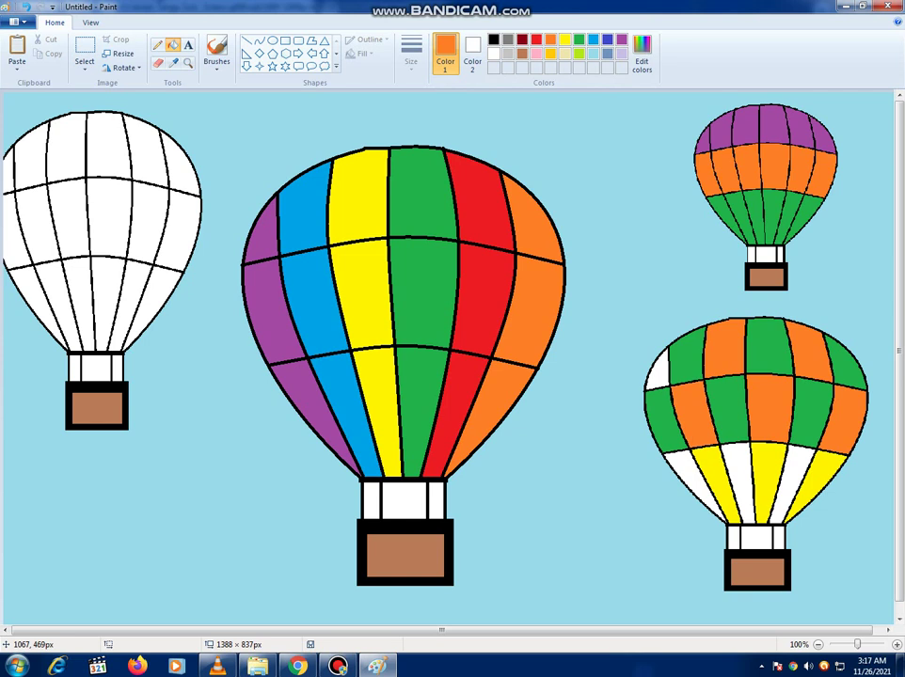
{"action": "left_click", "coordinate": [658, 372]}
{"action": "left_click", "coordinate": [690, 475]}
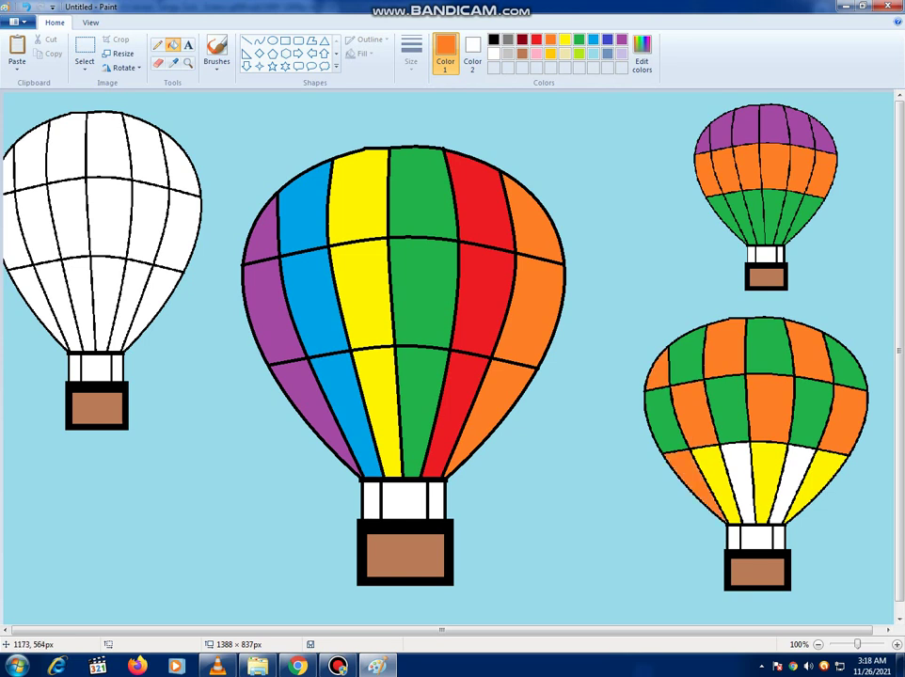
{"action": "left_click", "coordinate": [720, 465]}
{"action": "left_click", "coordinate": [805, 475]}
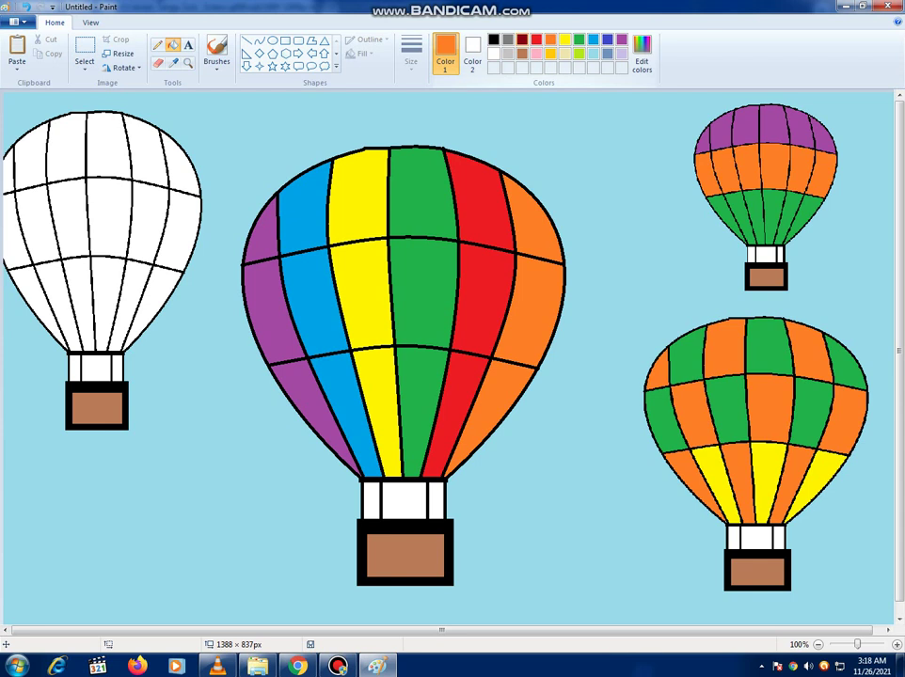
Fill the four inner middle-row panels of the left balloon with red.
{"action": "left_click", "coordinate": [536, 39]}
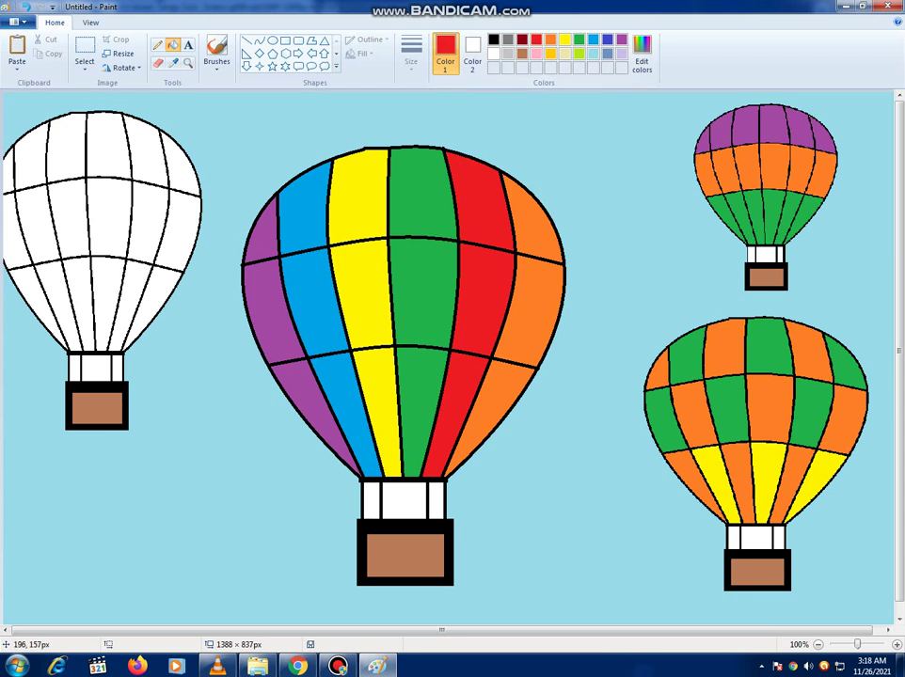
{"action": "left_click", "coordinate": [149, 222]}
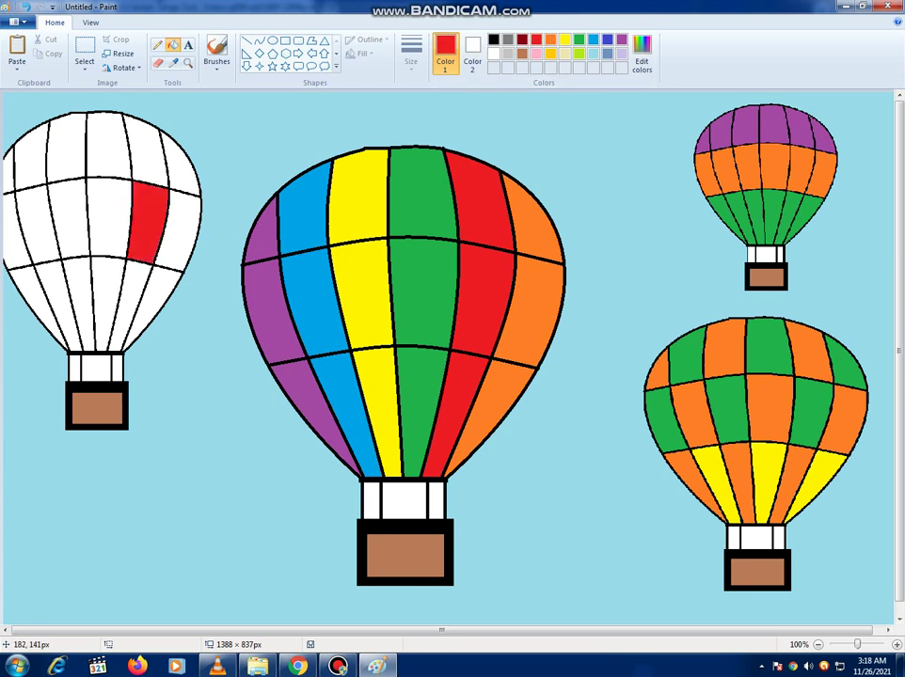
{"action": "left_click", "coordinate": [108, 201]}
{"action": "left_click", "coordinate": [51, 199]}
{"action": "left_click", "coordinate": [29, 203]}
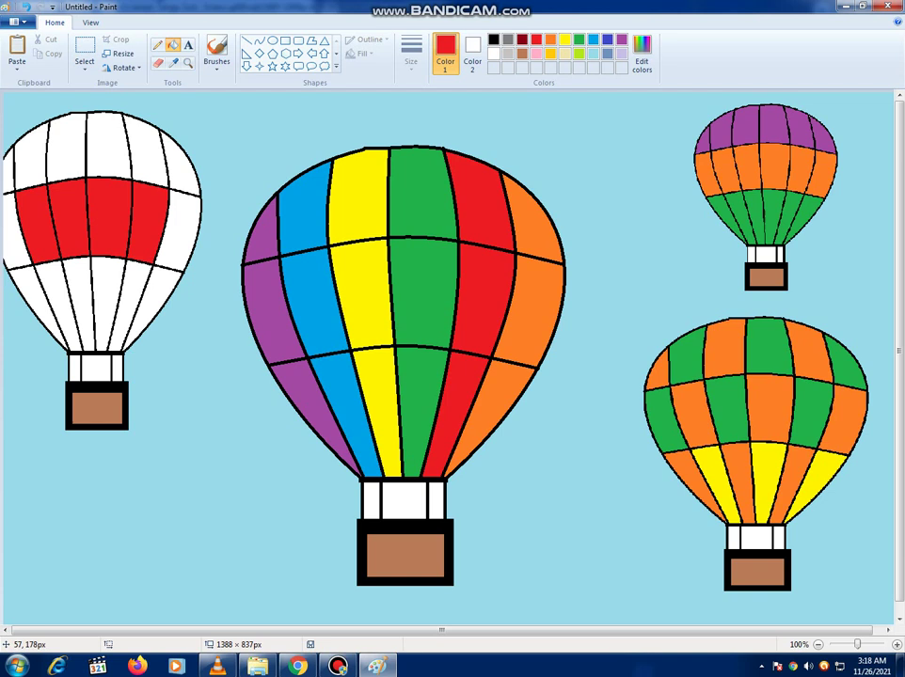
Fill the left balloon's two outermost columns with orange across all three rows.
{"action": "left_click", "coordinate": [550, 38]}
{"action": "left_click", "coordinate": [176, 203]}
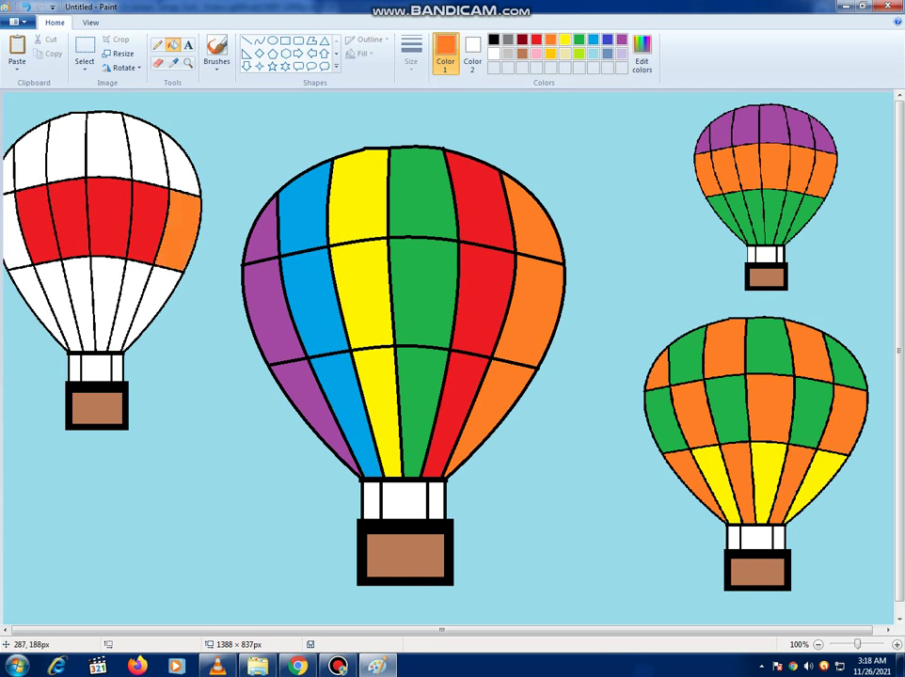
{"action": "left_click", "coordinate": [174, 151]}
{"action": "left_click", "coordinate": [162, 292]}
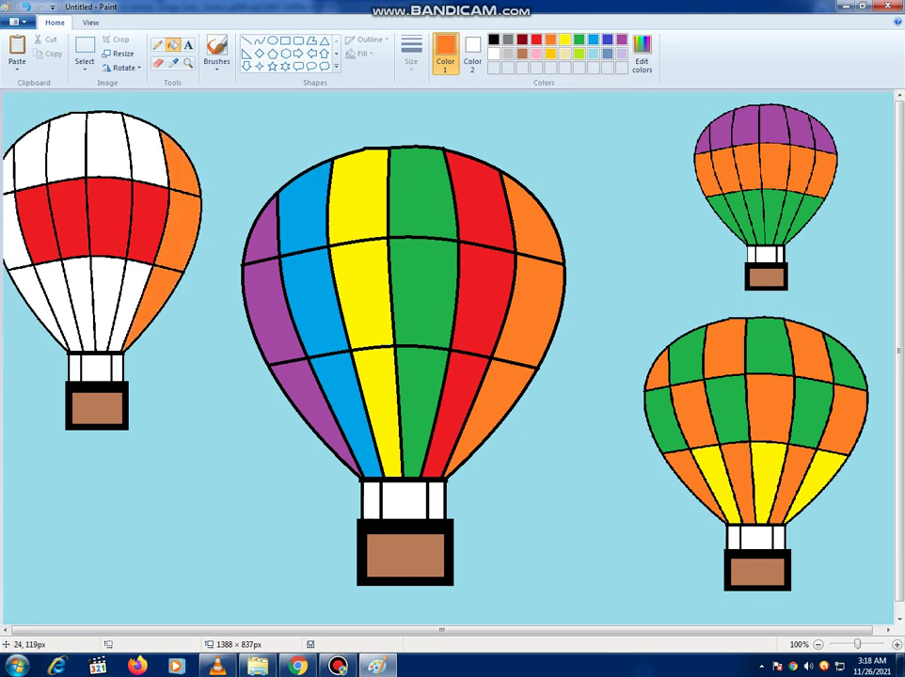
{"action": "left_click", "coordinate": [8, 170]}
{"action": "left_click", "coordinate": [13, 231]}
{"action": "left_click", "coordinate": [39, 283]}
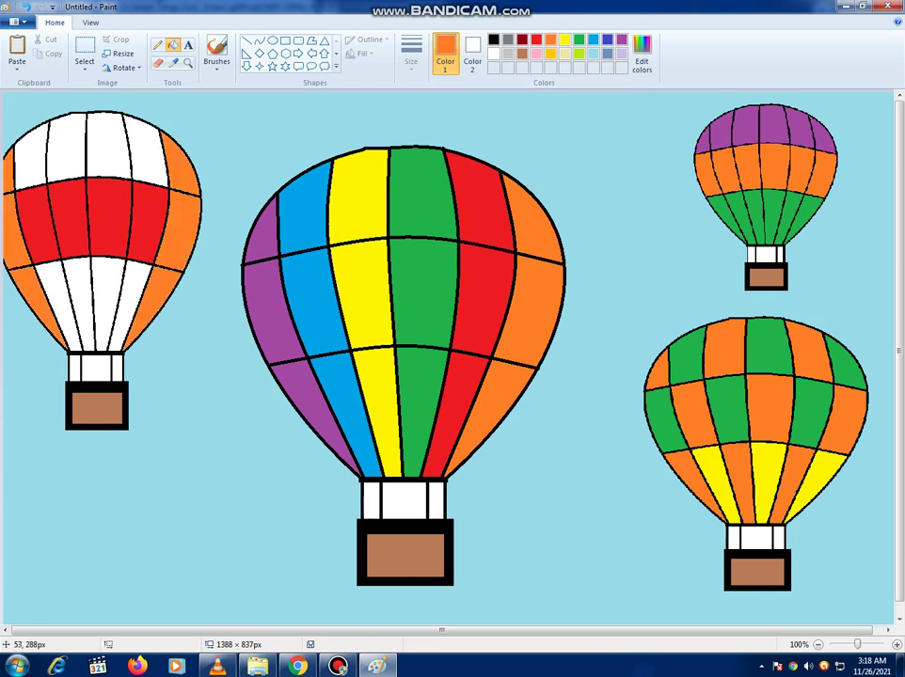
Fill the four inner panels of the left balloon's top row and bottom row with turquoise blue.
{"action": "left_click", "coordinate": [593, 39]}
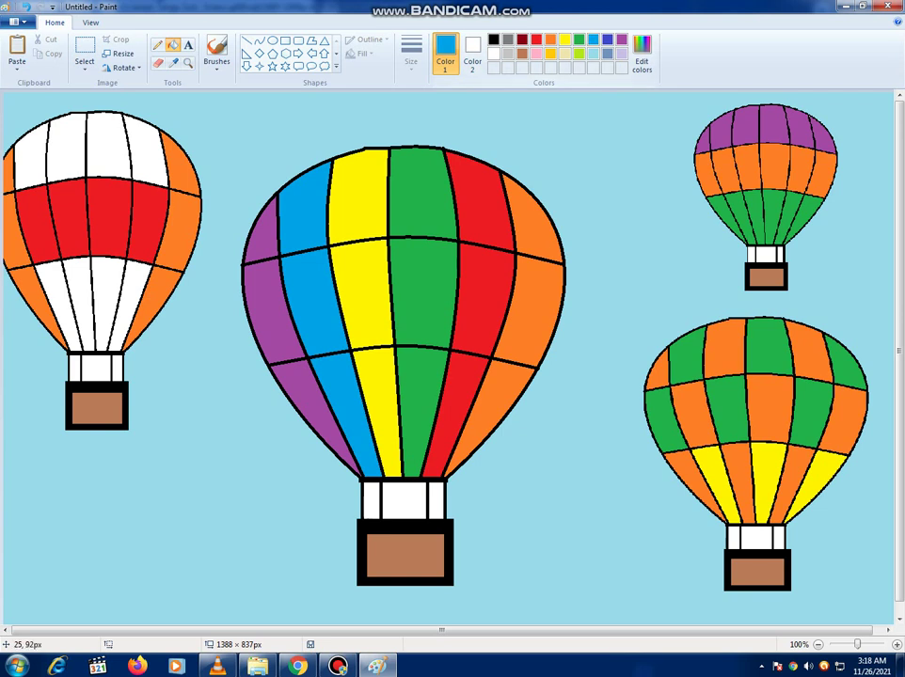
{"action": "left_click", "coordinate": [146, 151]}
{"action": "left_click", "coordinate": [106, 146]}
{"action": "left_click", "coordinate": [66, 155]}
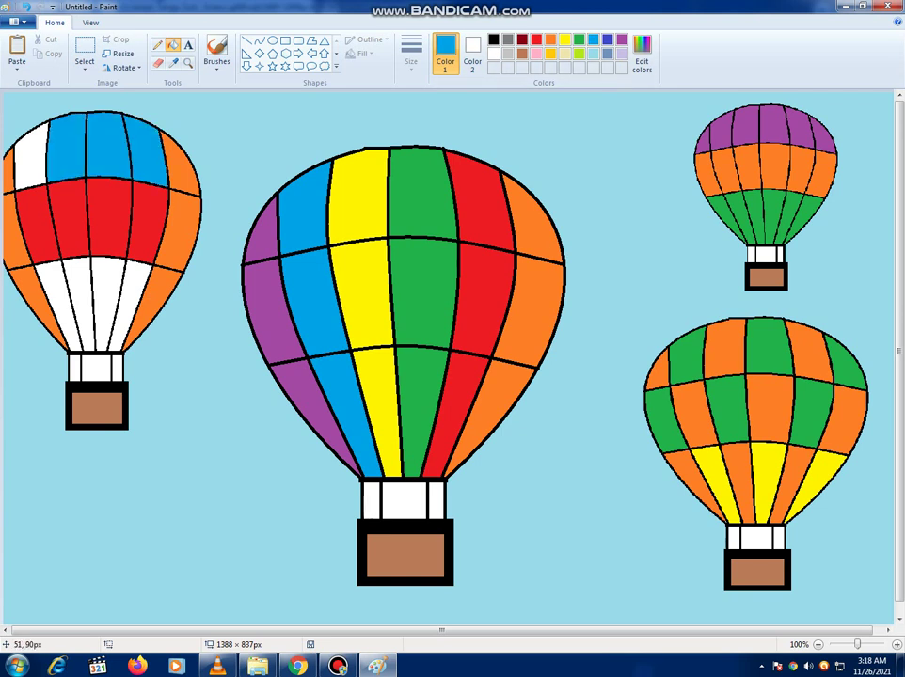
{"action": "left_click", "coordinate": [28, 156]}
{"action": "left_click", "coordinate": [47, 283]}
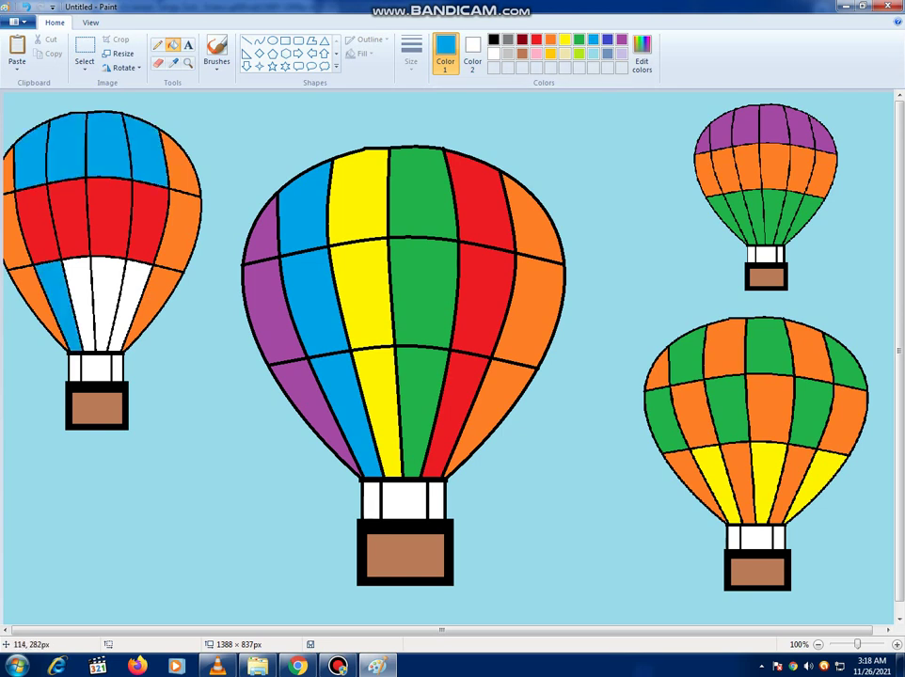
{"action": "left_click", "coordinate": [77, 287]}
{"action": "left_click", "coordinate": [103, 287]}
{"action": "left_click", "coordinate": [132, 299]}
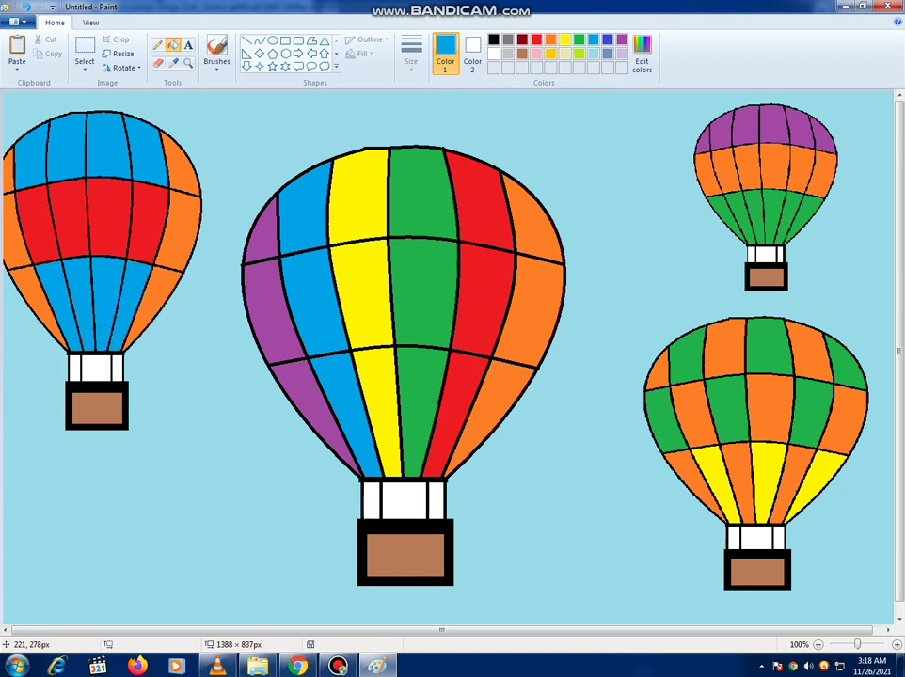
Fill the white gaps between the basket ropes of the large balloon and the left balloon with the sky's light blue.
{"action": "left_click", "coordinate": [592, 54]}
{"action": "left_click", "coordinate": [438, 504]}
{"action": "left_click", "coordinate": [406, 502]}
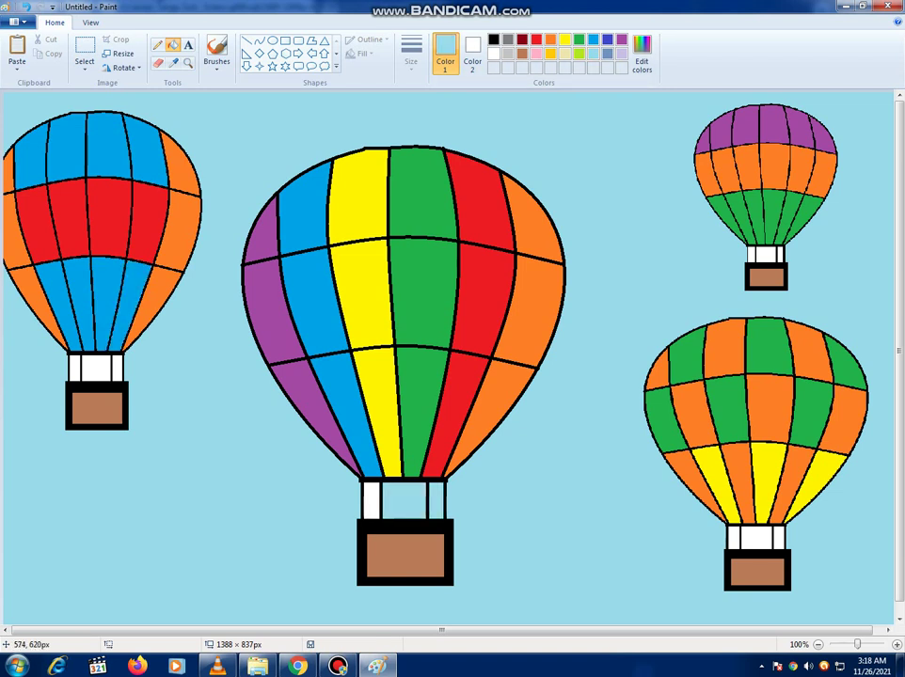
{"action": "left_click", "coordinate": [372, 498]}
{"action": "left_click", "coordinate": [95, 369]}
{"action": "left_click", "coordinate": [118, 368]}
{"action": "left_click", "coordinate": [76, 367]}
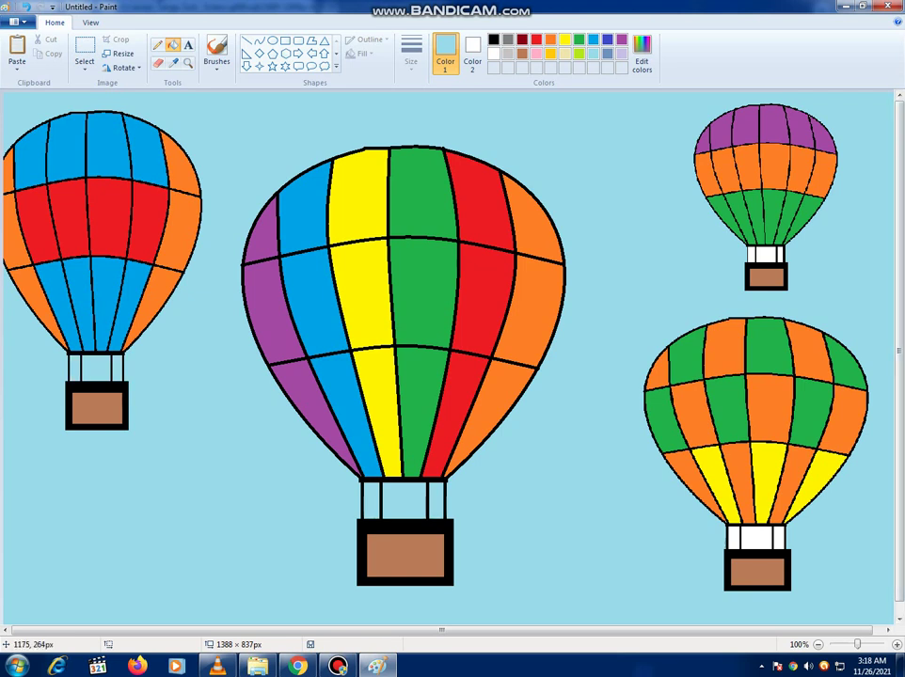
Fill the white gaps between the basket ropes of both right-hand balloons with the sky's light blue.
{"action": "left_click", "coordinate": [767, 254]}
{"action": "left_click", "coordinate": [780, 255]}
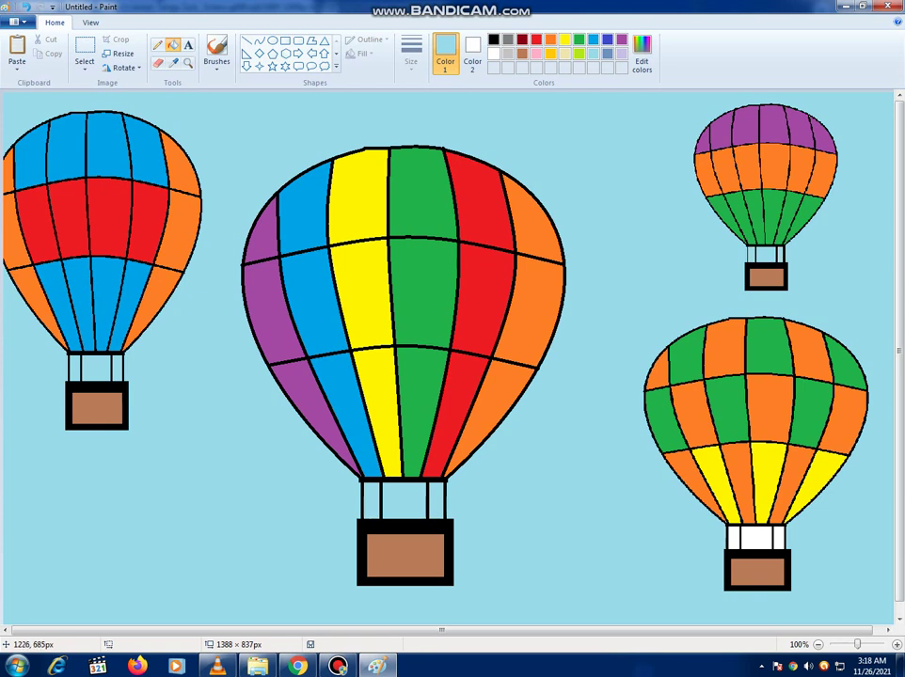
{"action": "left_click", "coordinate": [755, 541]}
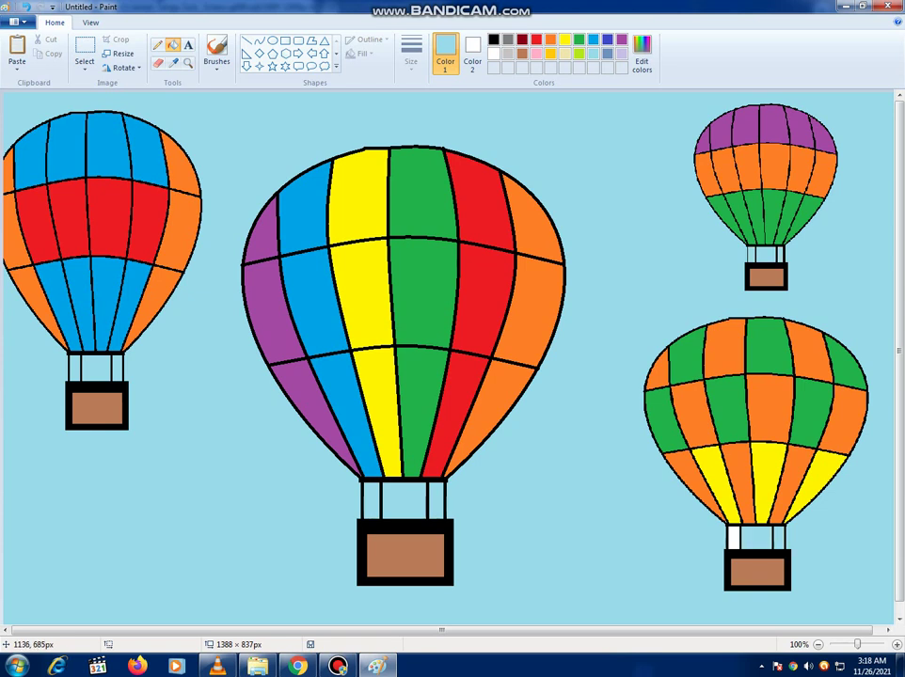
{"action": "left_click", "coordinate": [733, 533]}
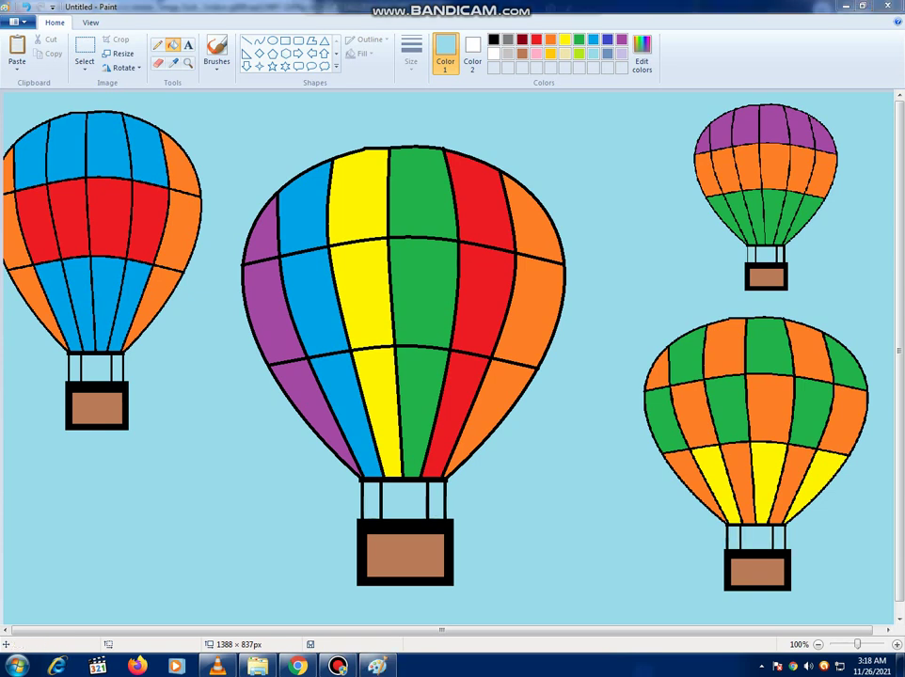